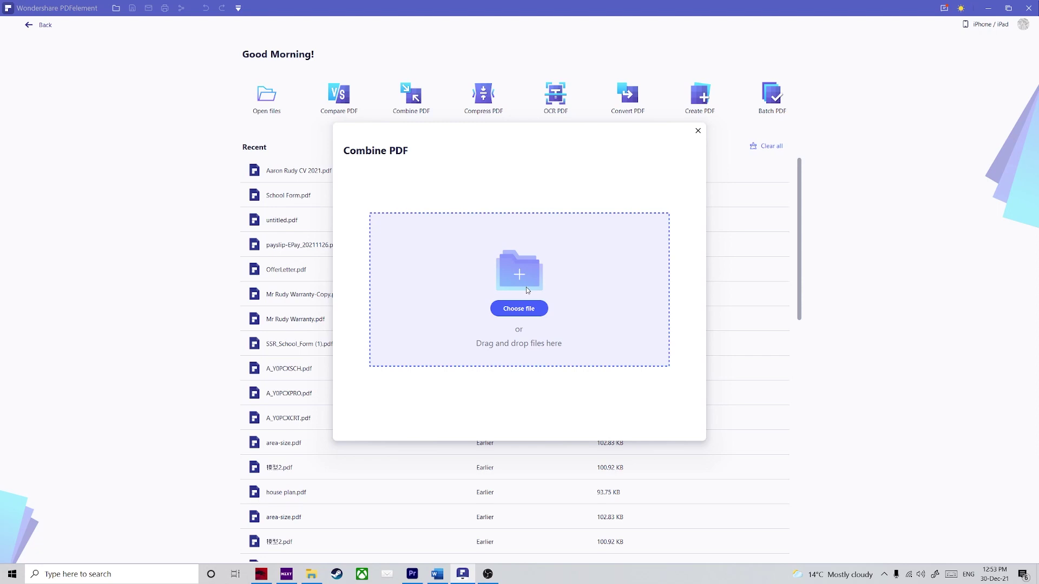
Add 02 Fruits.docx, 03 Mountain.docx, energy.docx and Furniture.docx to the Combine PDF file list.
click(644, 266)
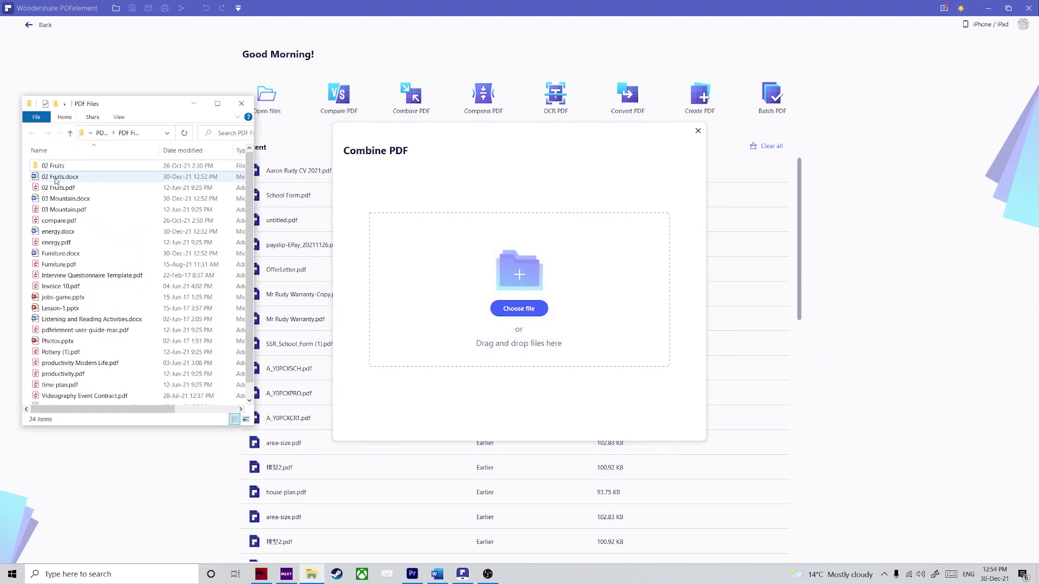
drag(79, 182, 481, 277)
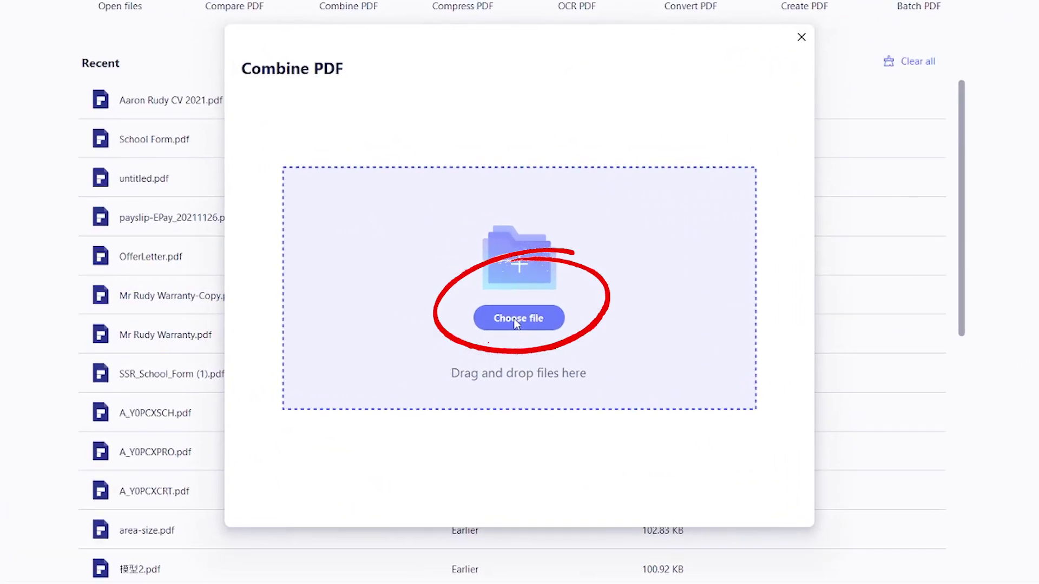
click(517, 310)
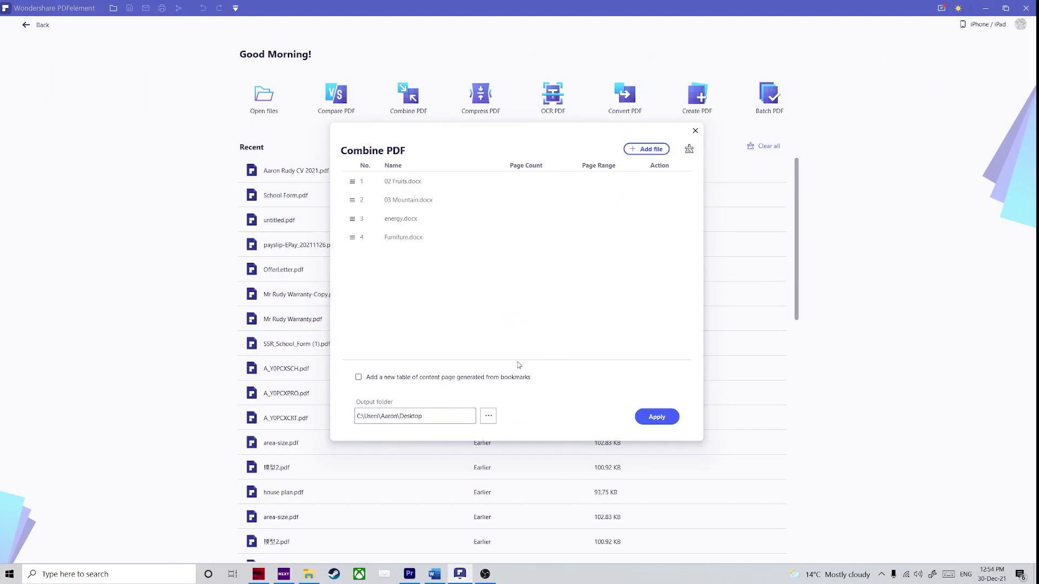
Set the output folder to Desktop and combine the listed Word documents into one PDF.
click(480, 454)
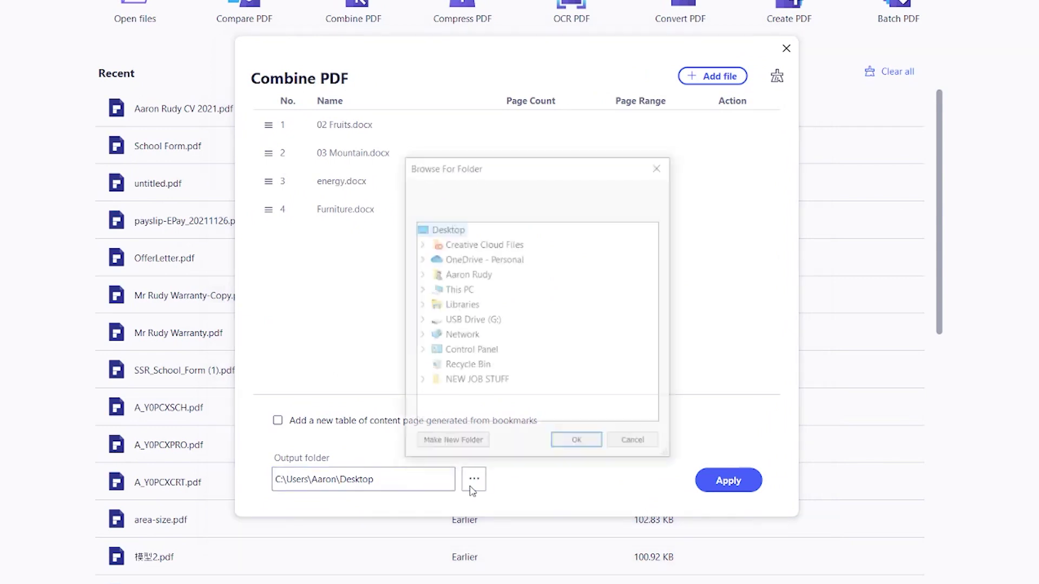
click(578, 444)
click(712, 489)
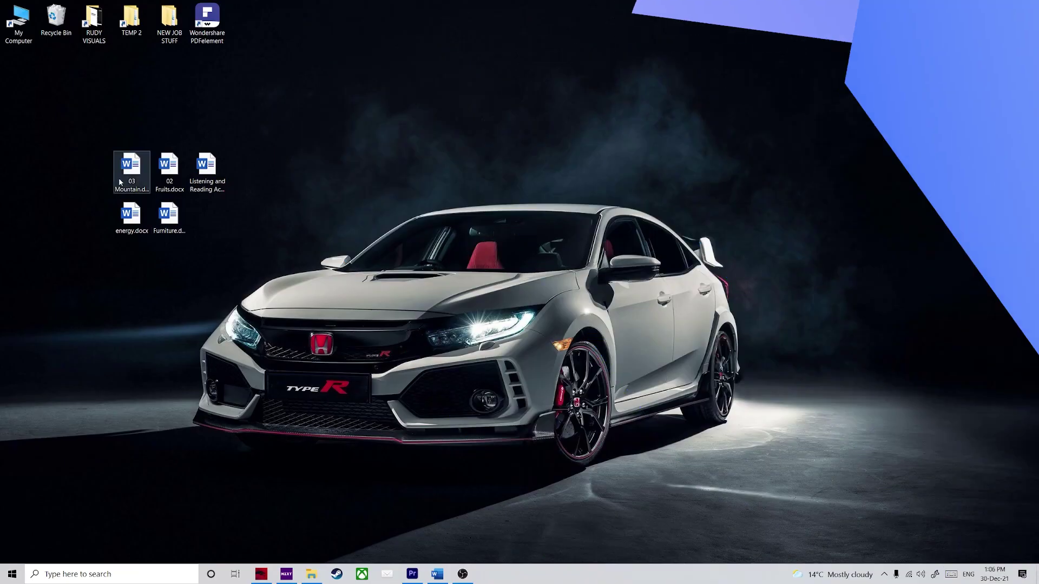
Select all five Word documents on the Windows desktop and run Create to PDF on them.
right_click(127, 170)
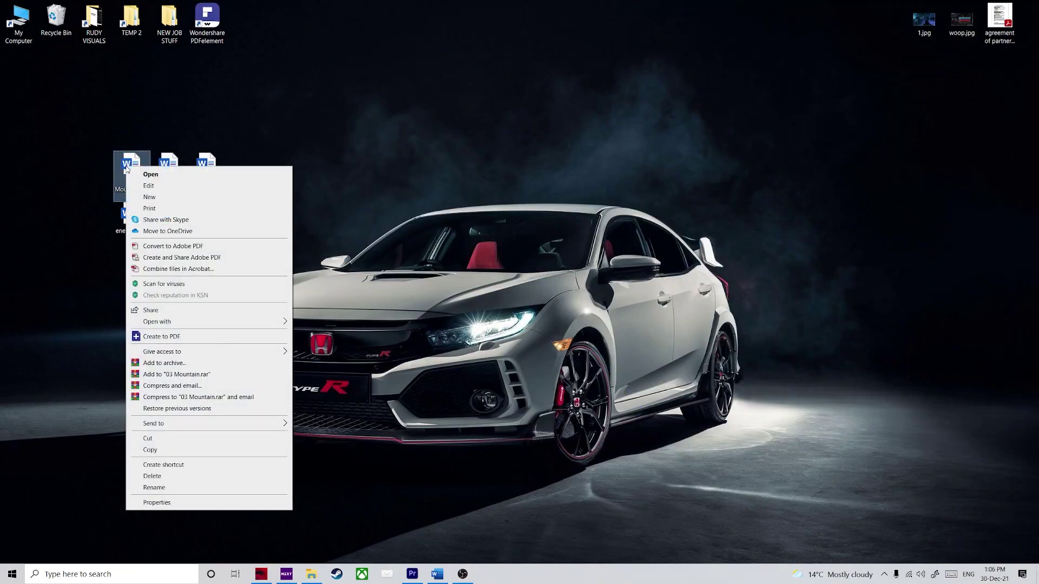
click(77, 150)
drag(77, 150, 226, 222)
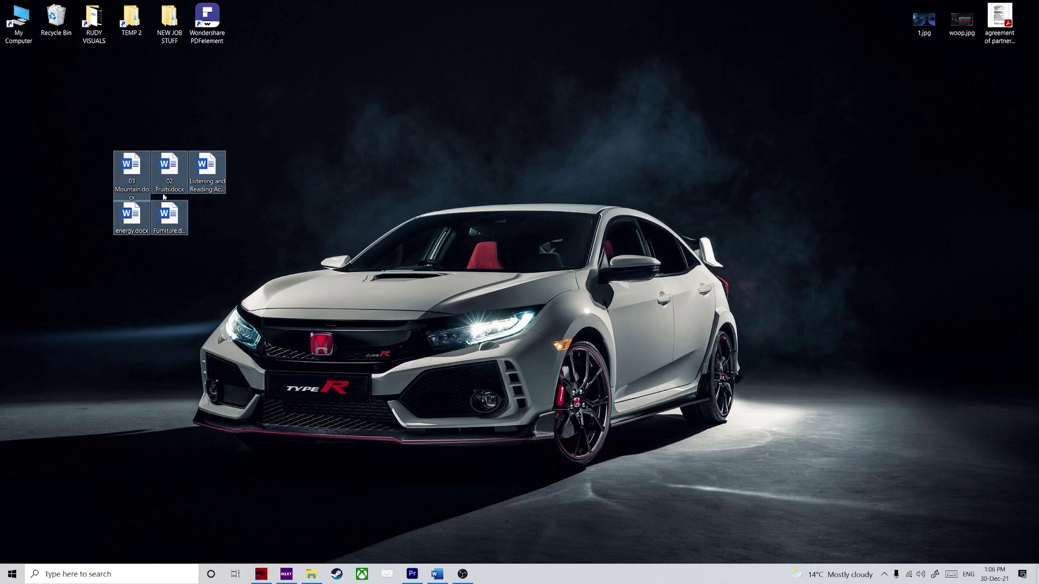
right_click(134, 180)
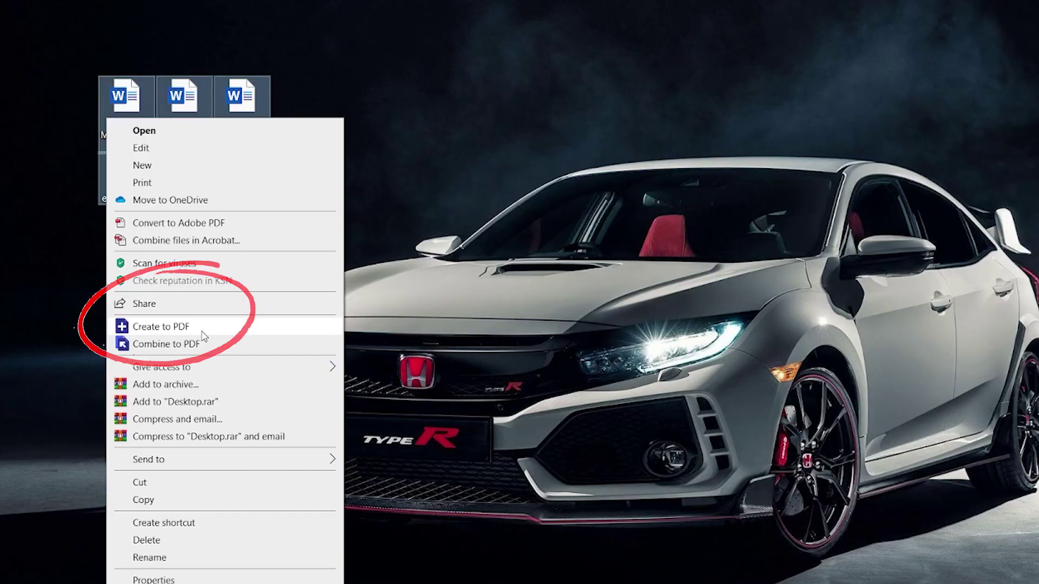
click(202, 331)
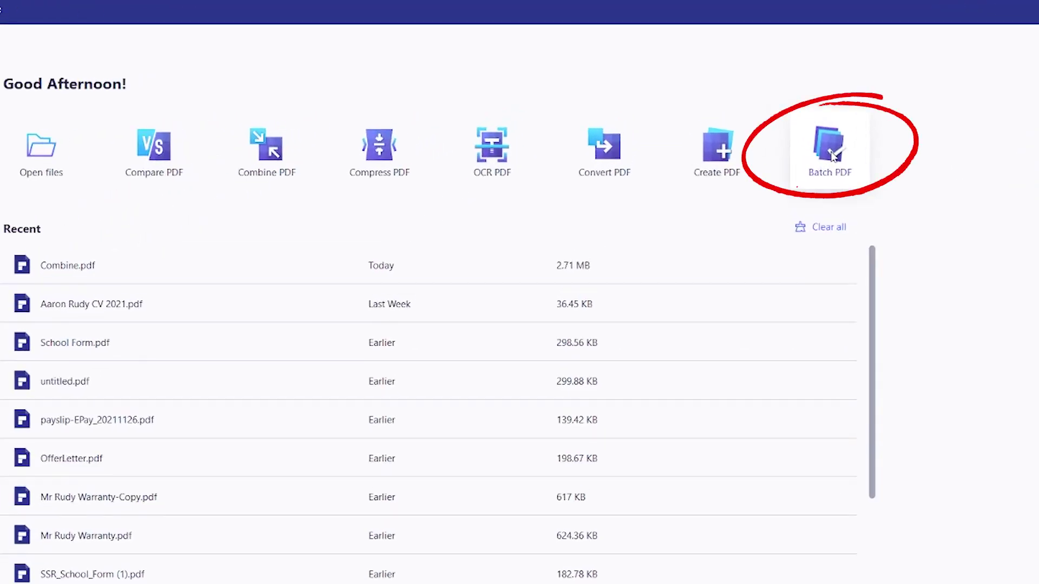
Batch-create PDFs in PDFelement from the five Word documents on the Desktop, using the specified output folder.
click(833, 156)
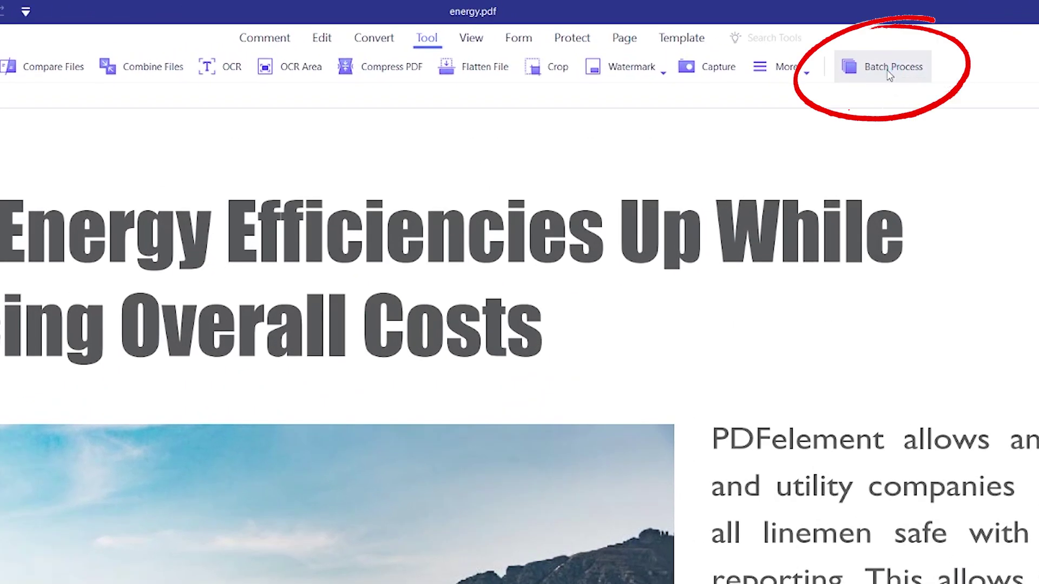
click(889, 67)
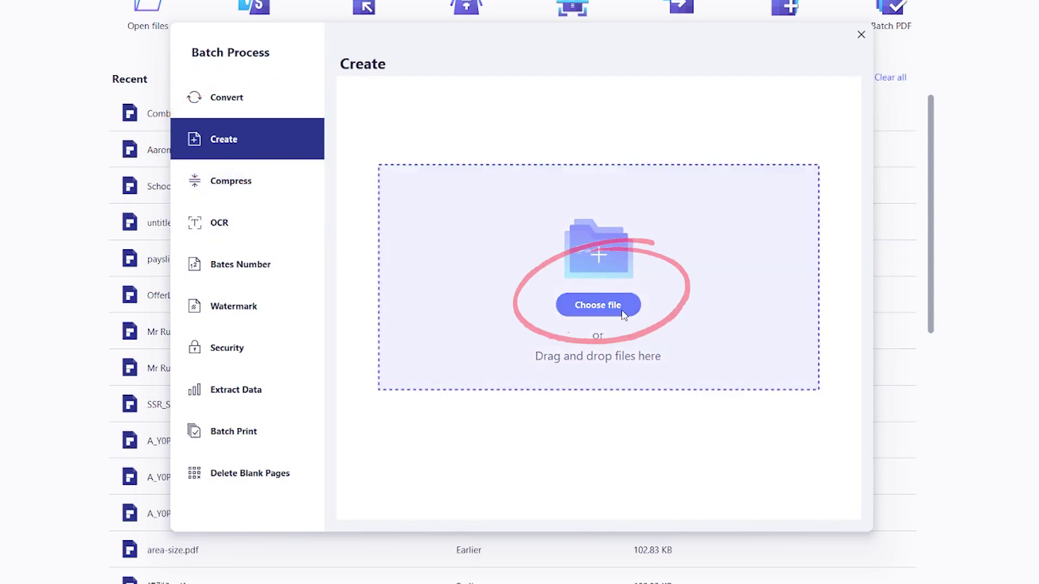
click(623, 316)
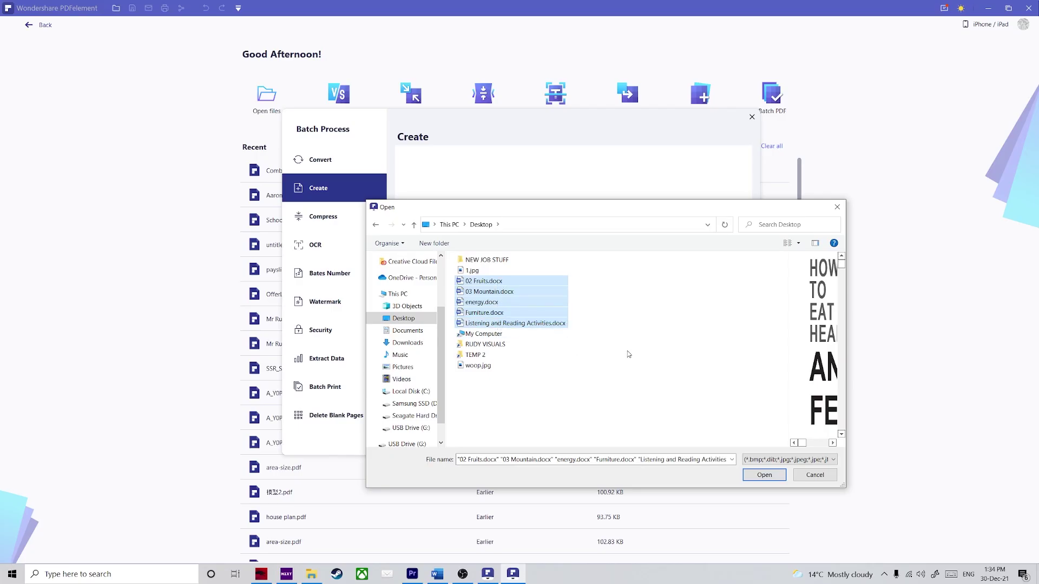
click(763, 475)
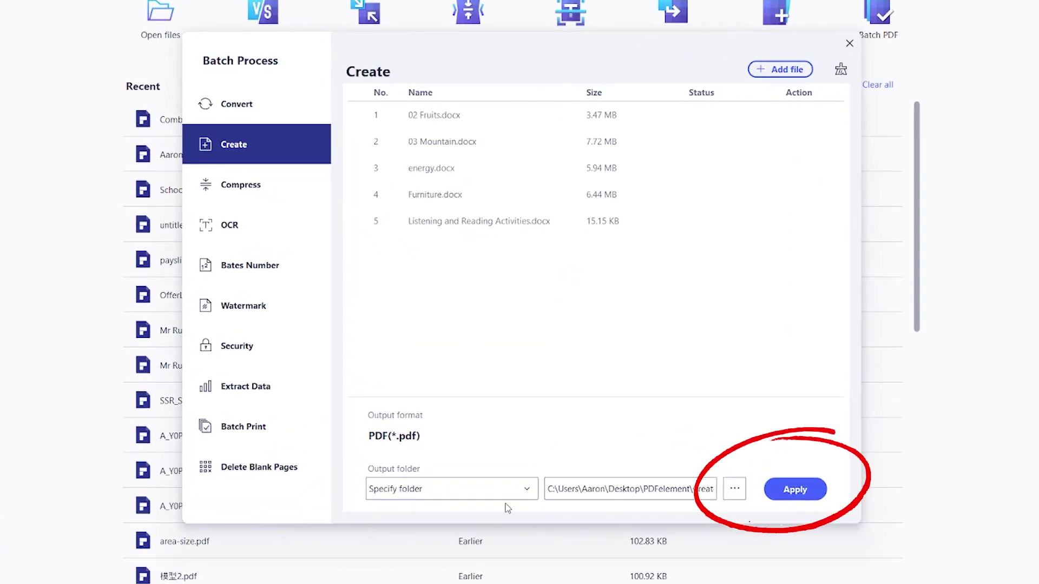
click(794, 489)
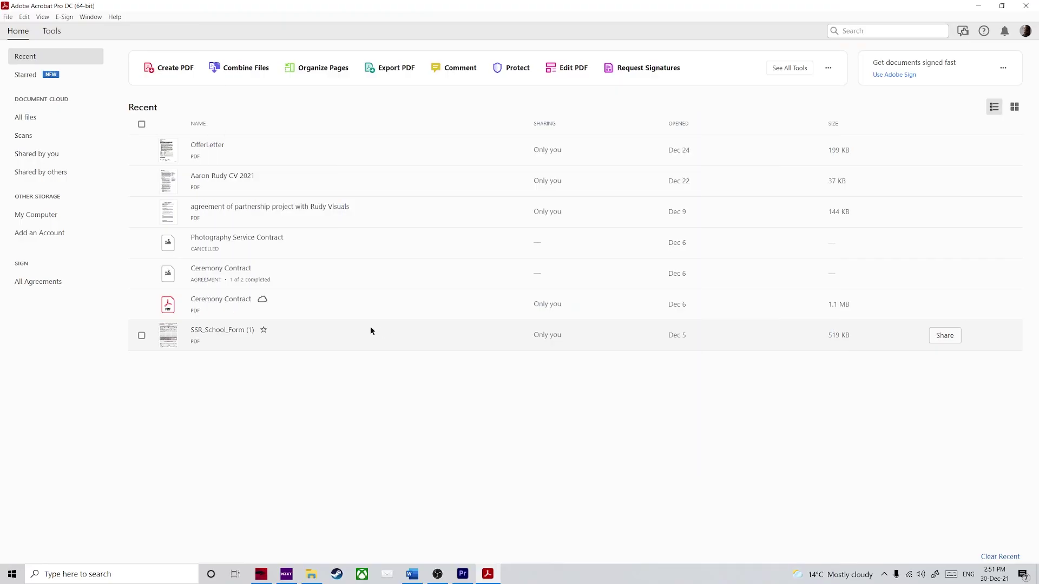
In Adobe Acrobat, start Combine Files and add the five Word documents from the Desktop, 02 Fruits.docx through Listening and Reading Activities.docx.
click(51, 32)
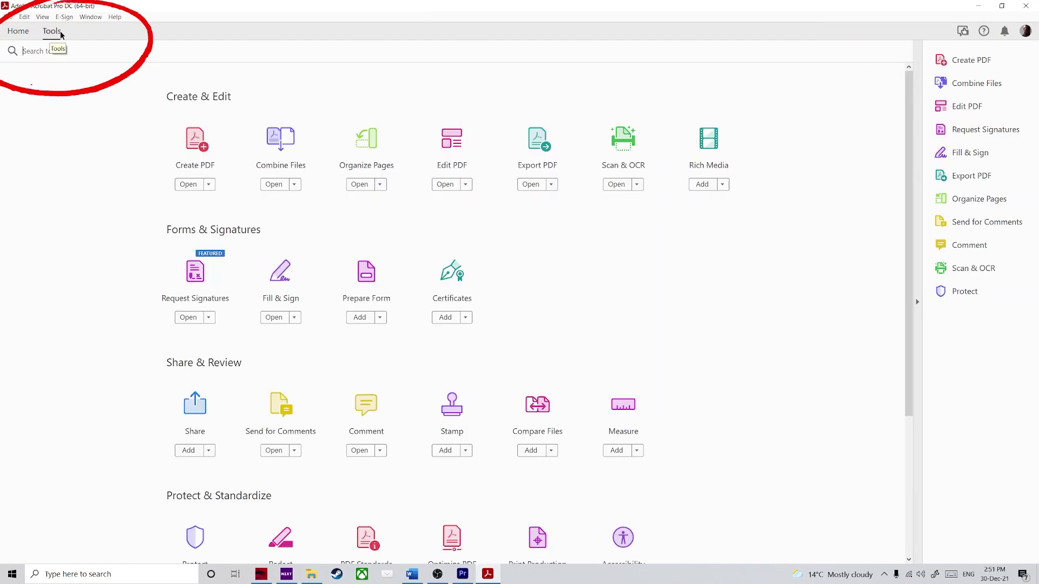
click(285, 142)
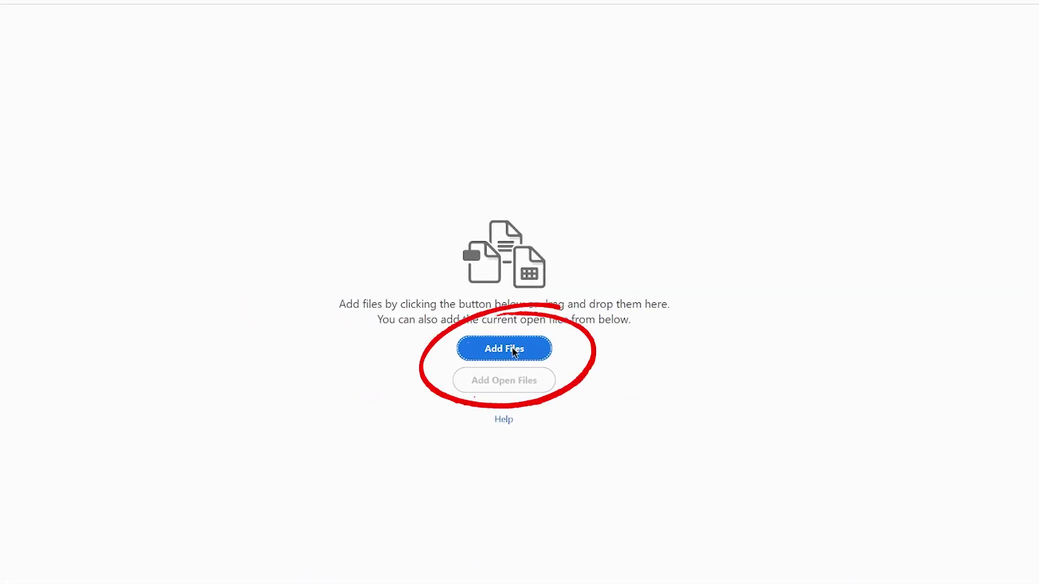
click(514, 350)
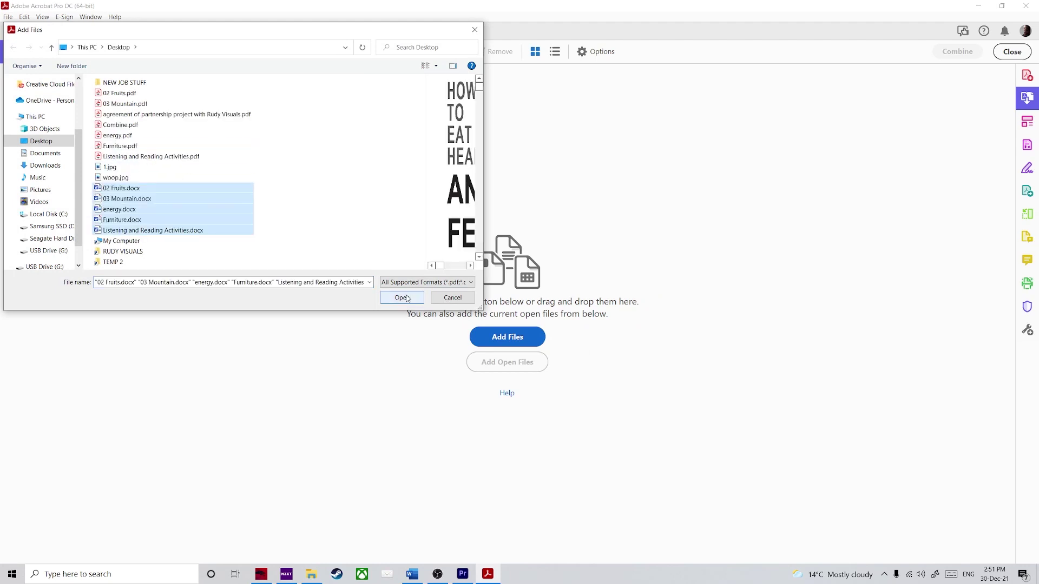
click(407, 298)
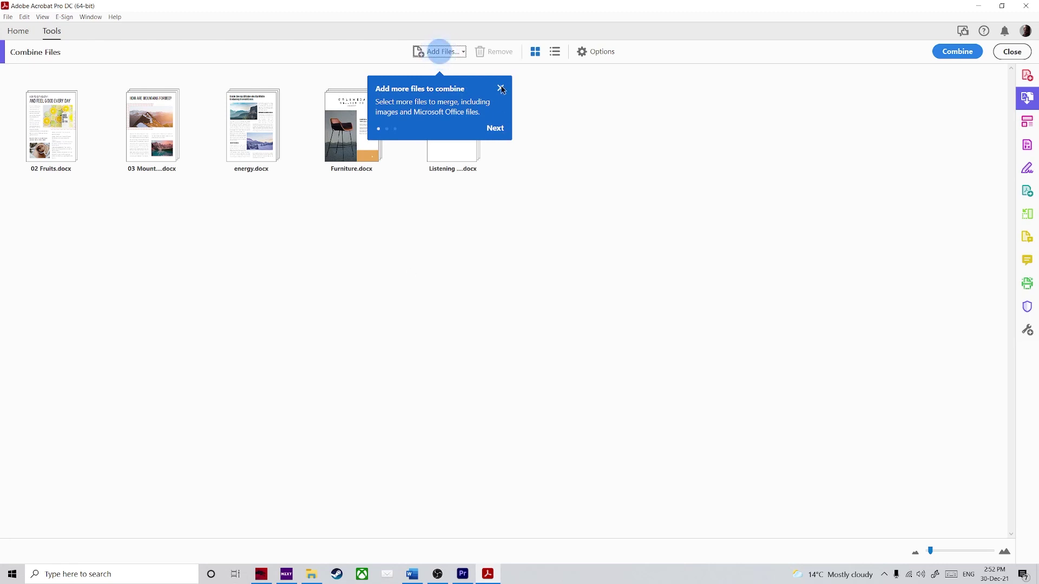
Combine the added files in Acrobat and save the merged PDF to the Desktop folder.
click(500, 89)
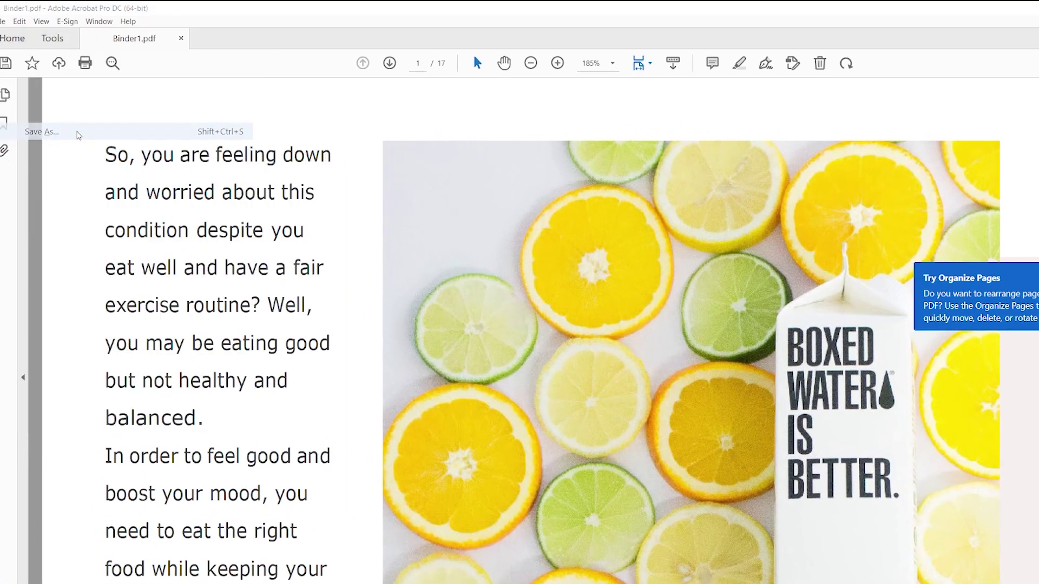
click(79, 134)
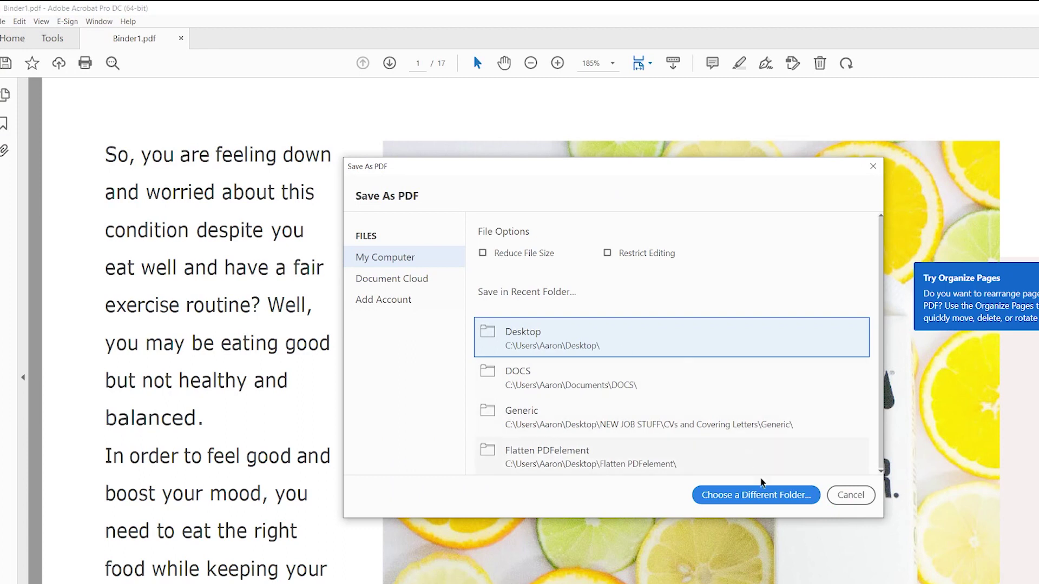
click(639, 340)
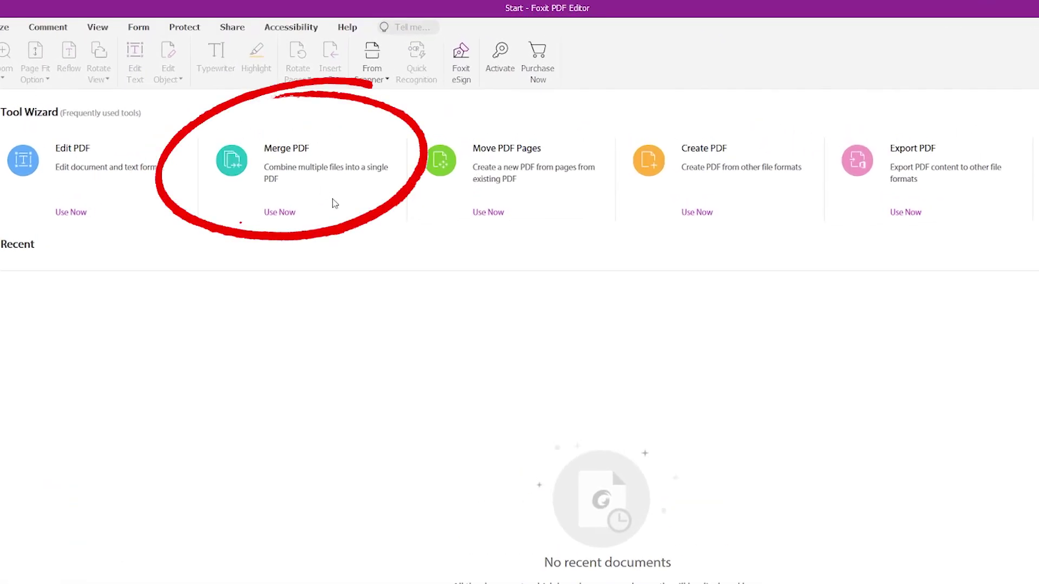
In Foxit PDF Editor, start Merge PDF and add 02 Fruits, 03 Mountain, energy, Furniture and Listening and Reading Activities as Word documents.
click(243, 168)
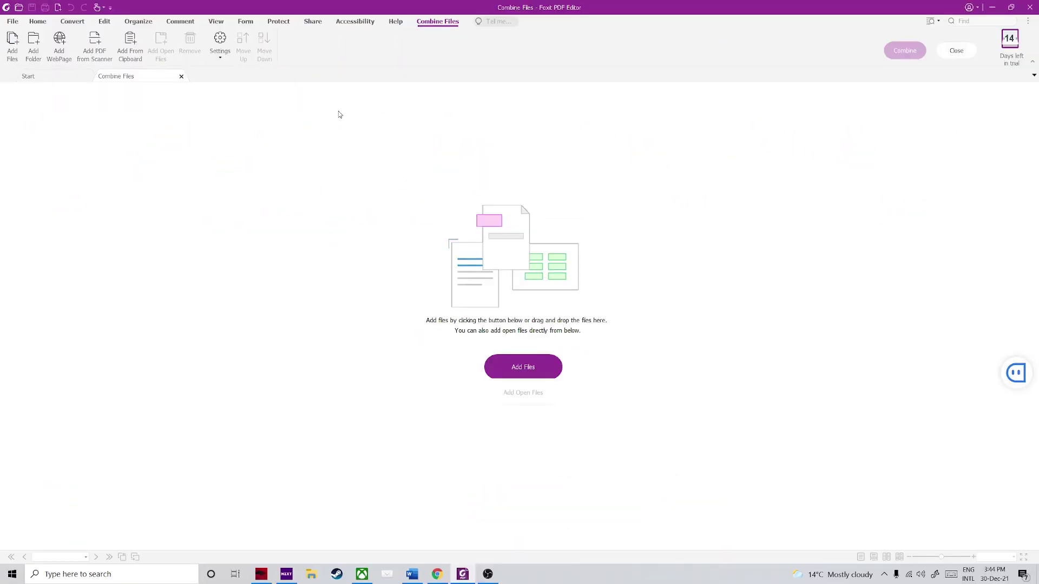
click(515, 368)
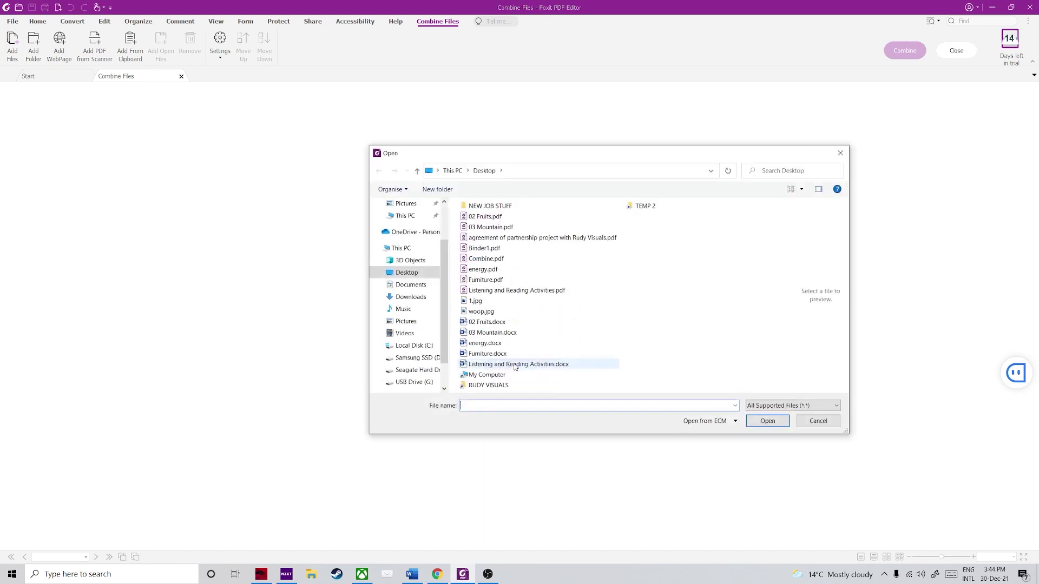
drag(638, 318, 557, 339)
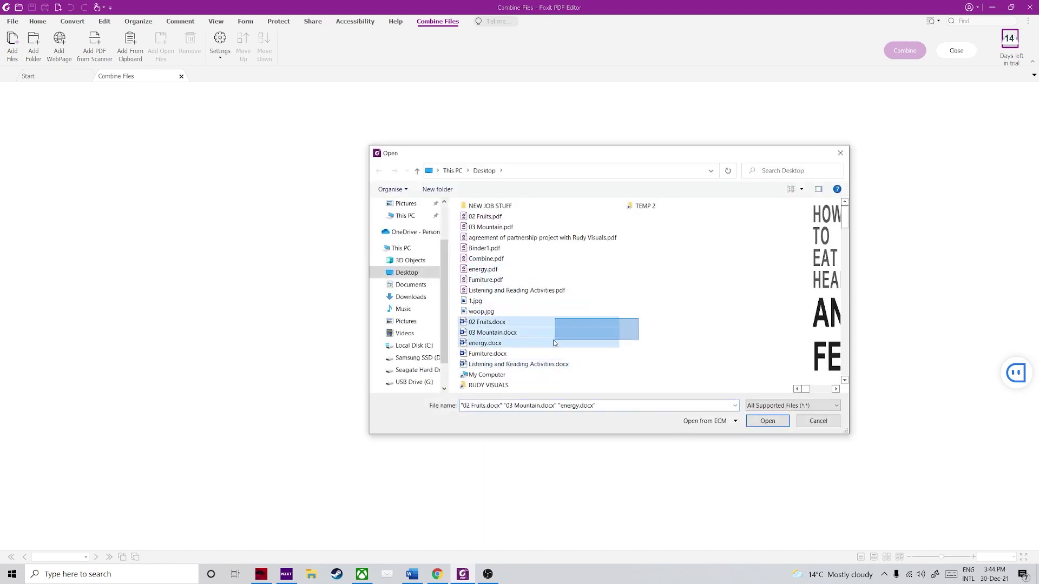
click(768, 422)
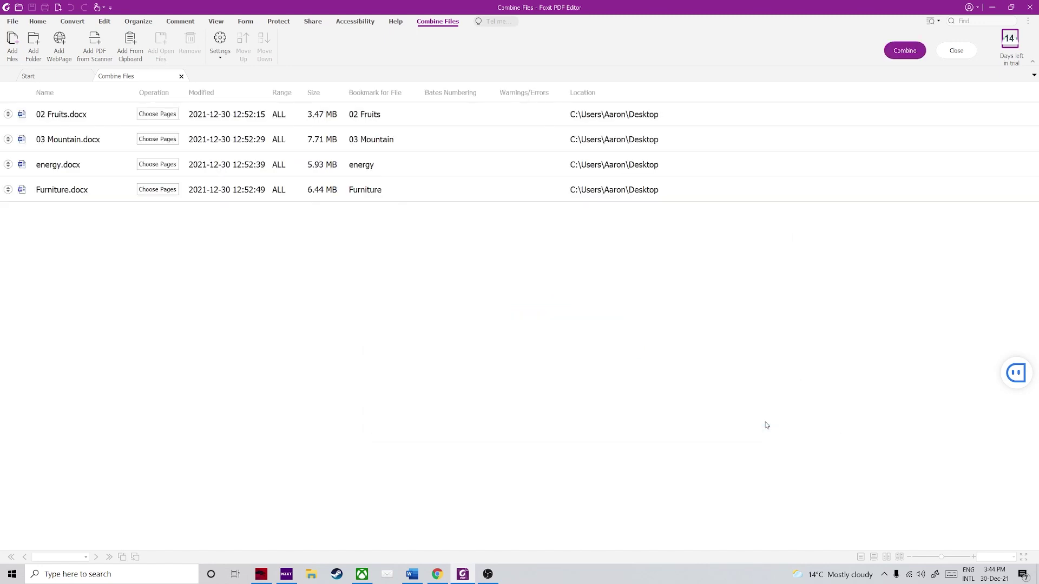
click(12, 44)
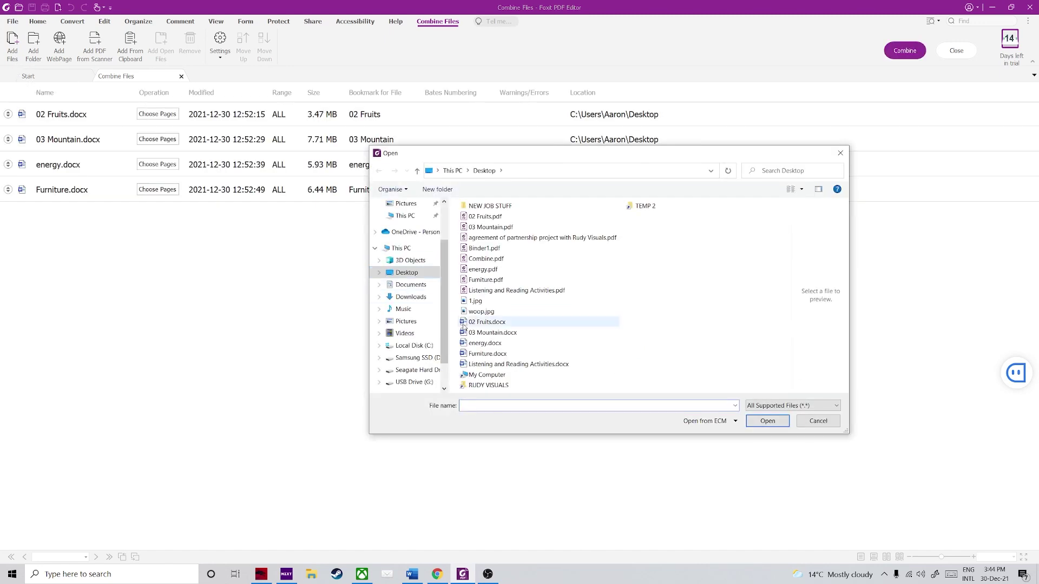
double_click(492, 363)
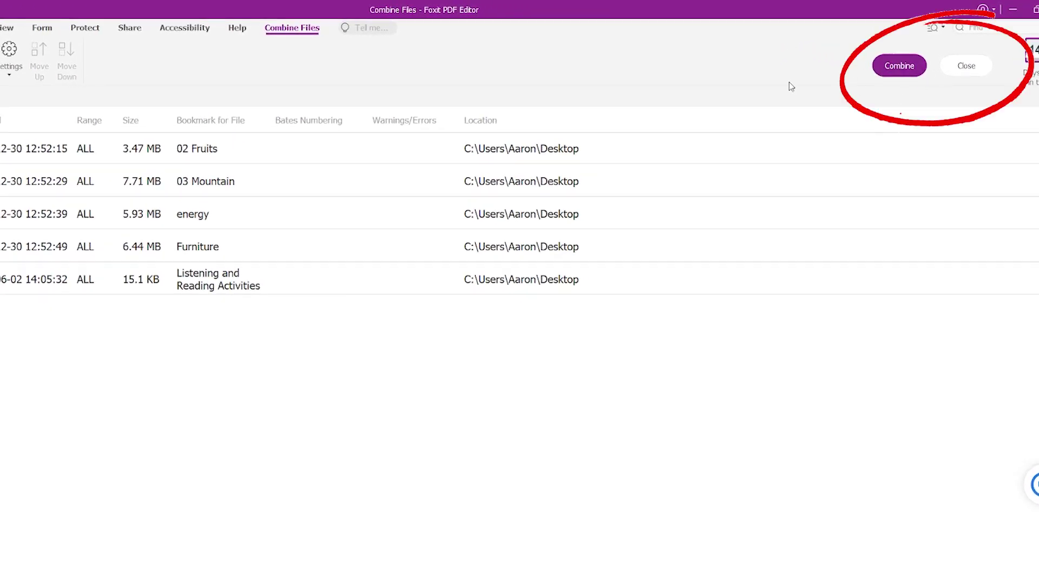
Combine the listed files and save the merged document as Binder2.pdf on the Desktop.
click(892, 67)
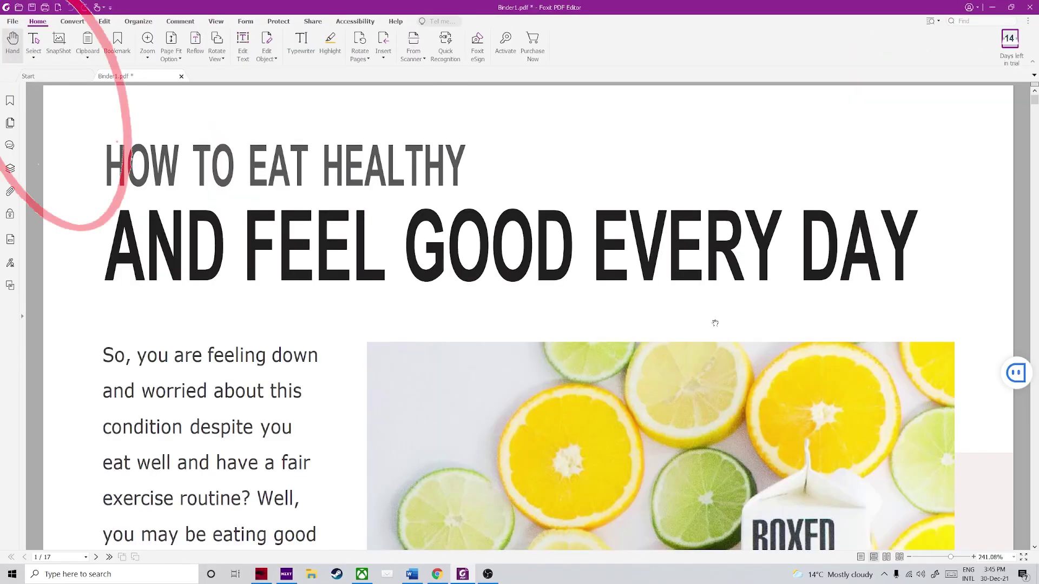
click(13, 22)
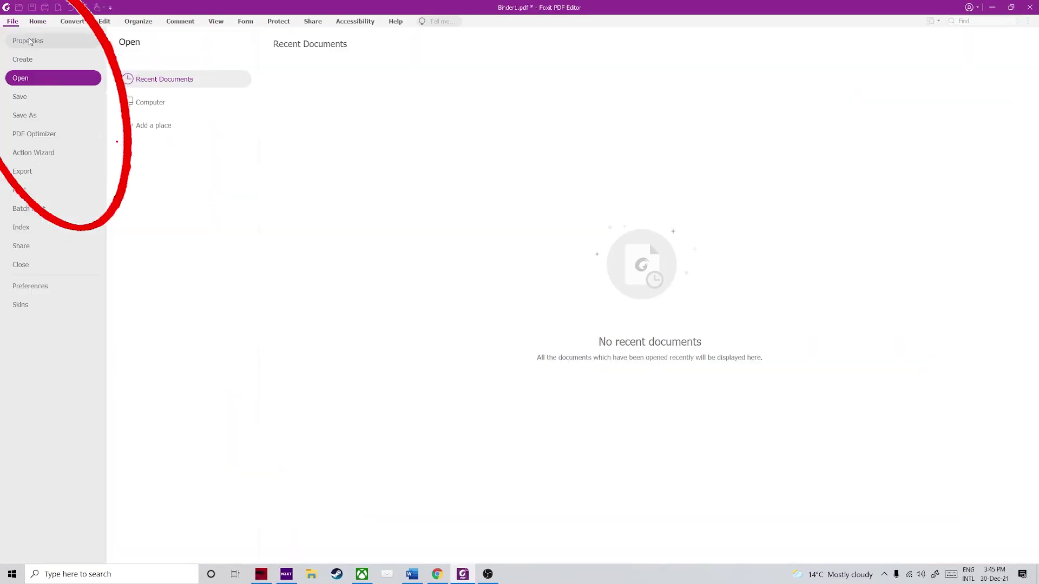
click(53, 116)
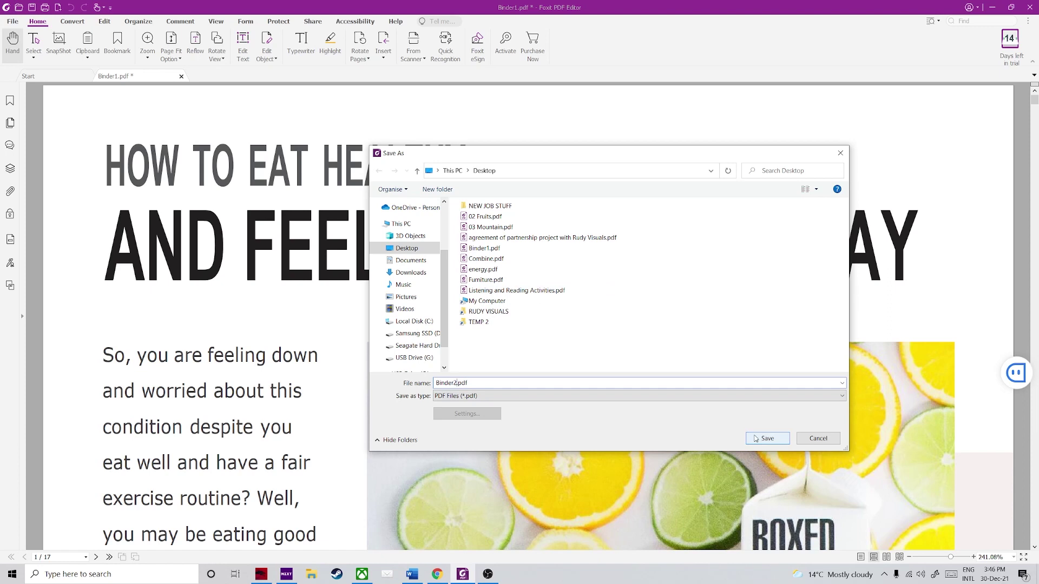
click(757, 439)
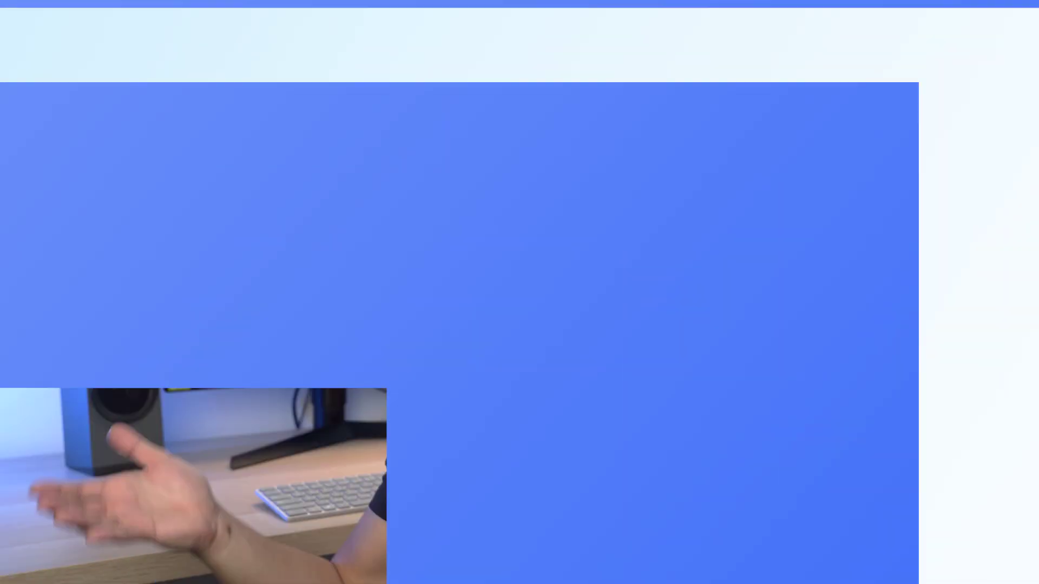
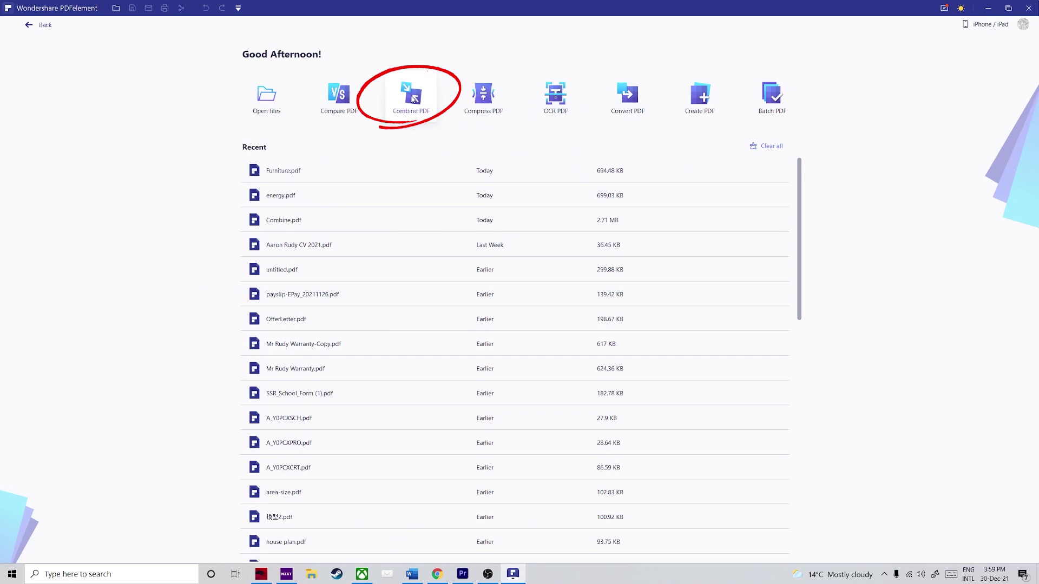
In PDFelement, start Combine PDF and add 02 Fruits.pdf, 03 Mountain.pdf, Furniture_1.jpg, Furniture_2.jpg, Lesson-1.pptx, 03 Mountain.docx and energy.docx from the Desktop.
click(412, 96)
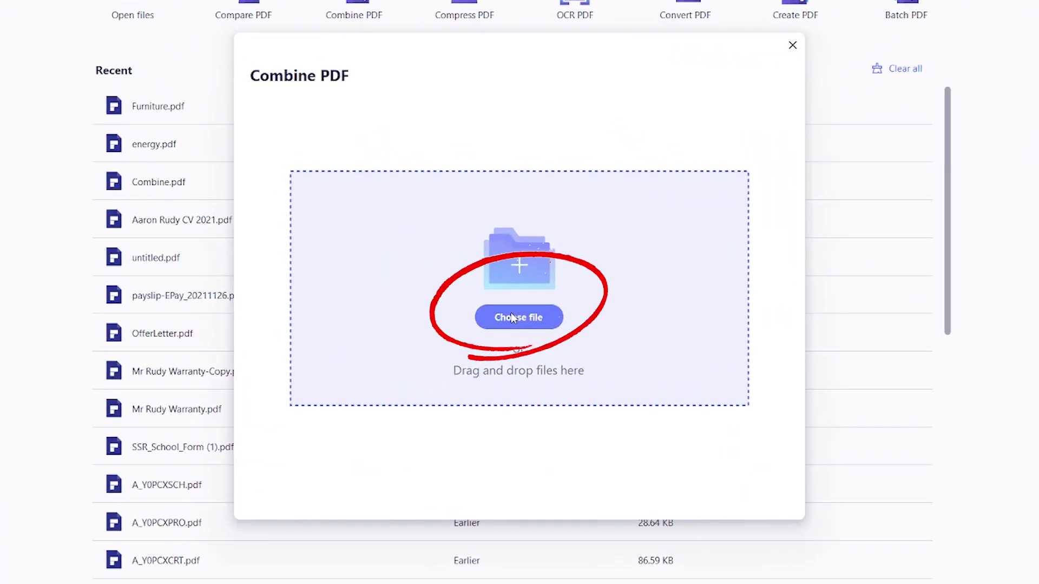
click(294, 163)
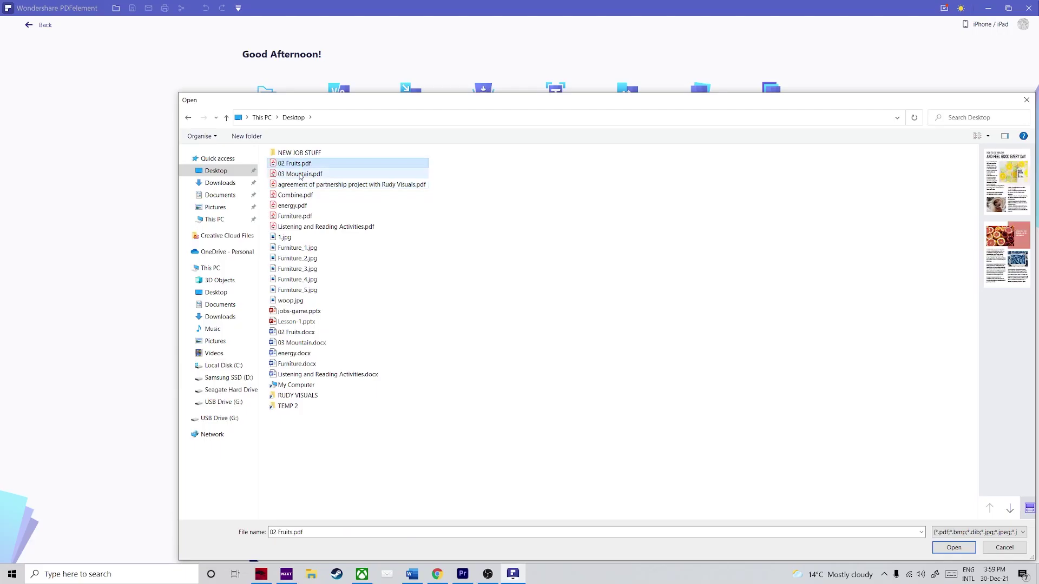
ctrl+click(300, 174)
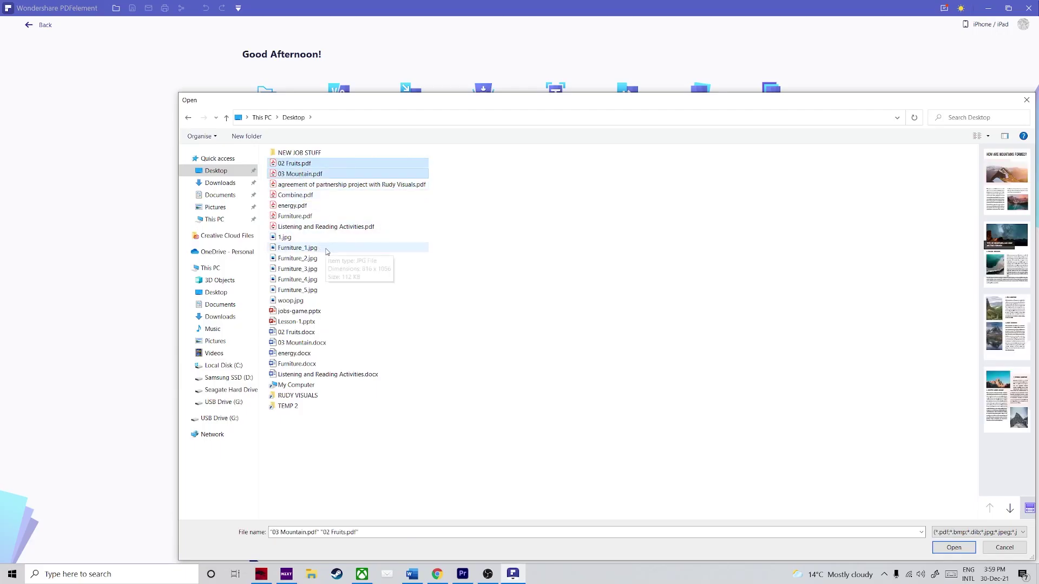
ctrl+click(327, 249)
ctrl+click(346, 259)
ctrl+click(323, 322)
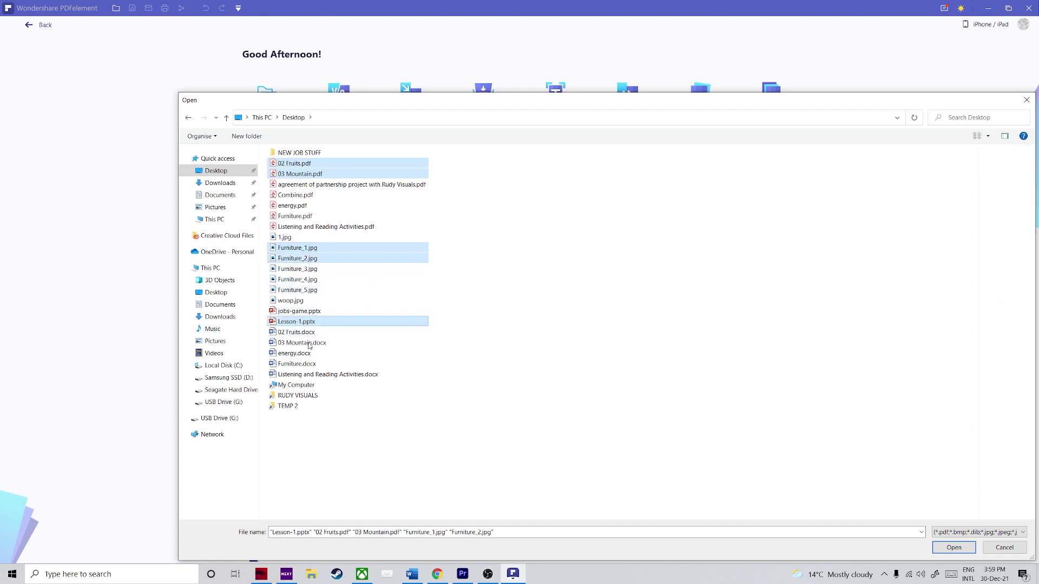
ctrl+click(310, 344)
ctrl+click(303, 354)
click(954, 549)
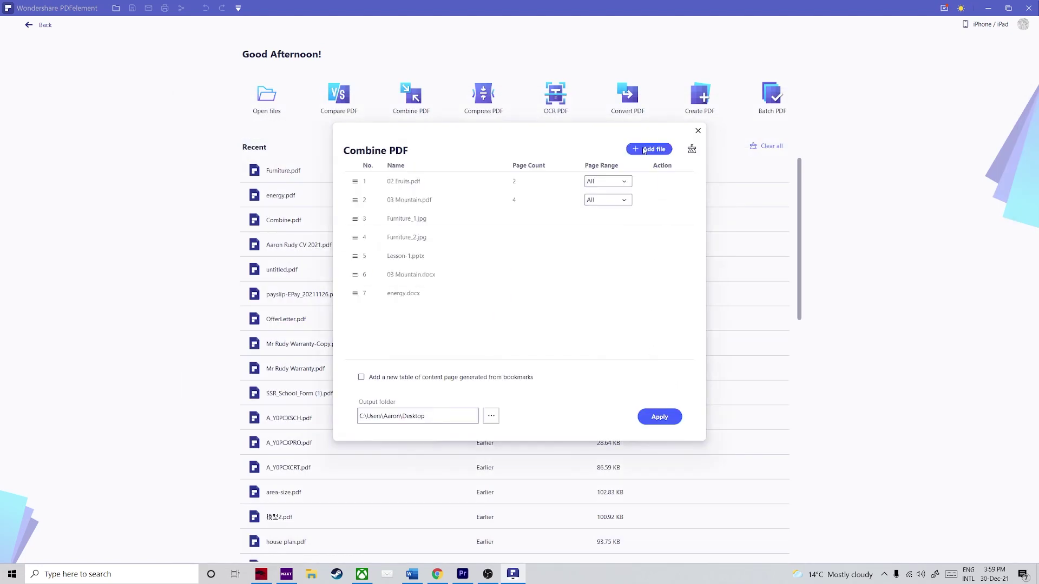
Add Furniture_4.jpg to the list and combine all the files into one PDF in the Desktop folder.
click(643, 151)
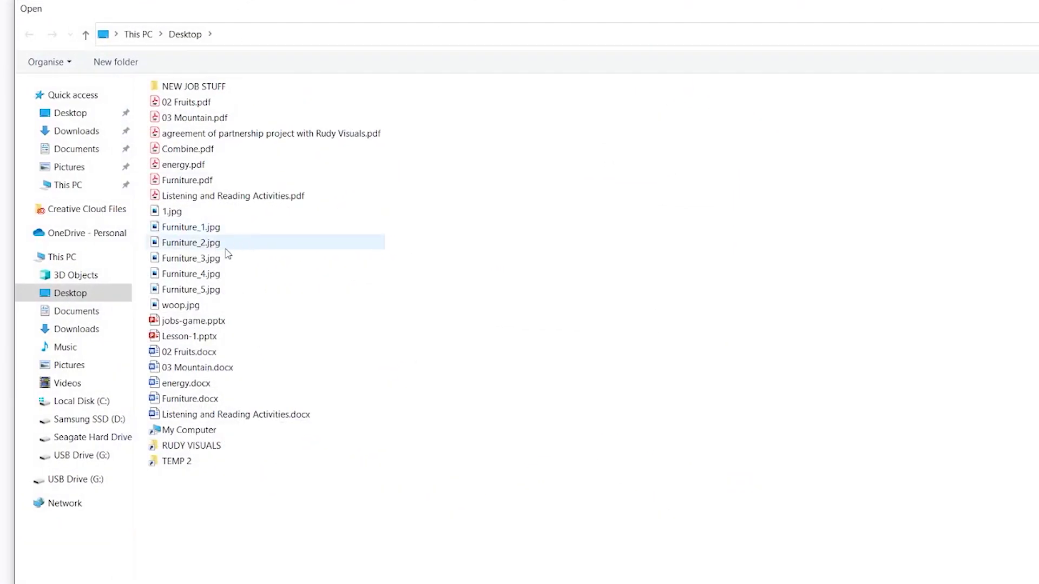
double_click(200, 281)
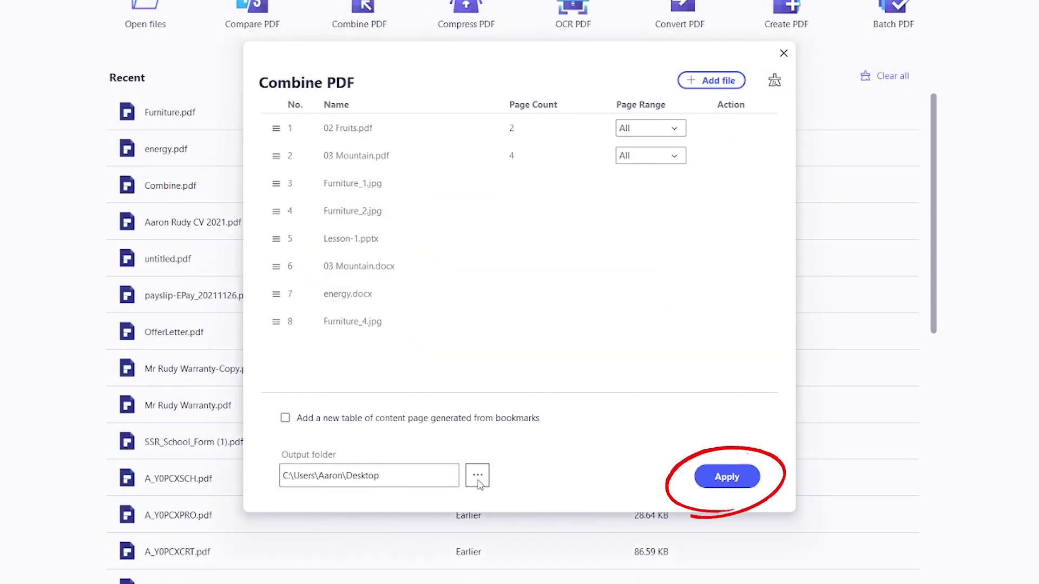
click(727, 477)
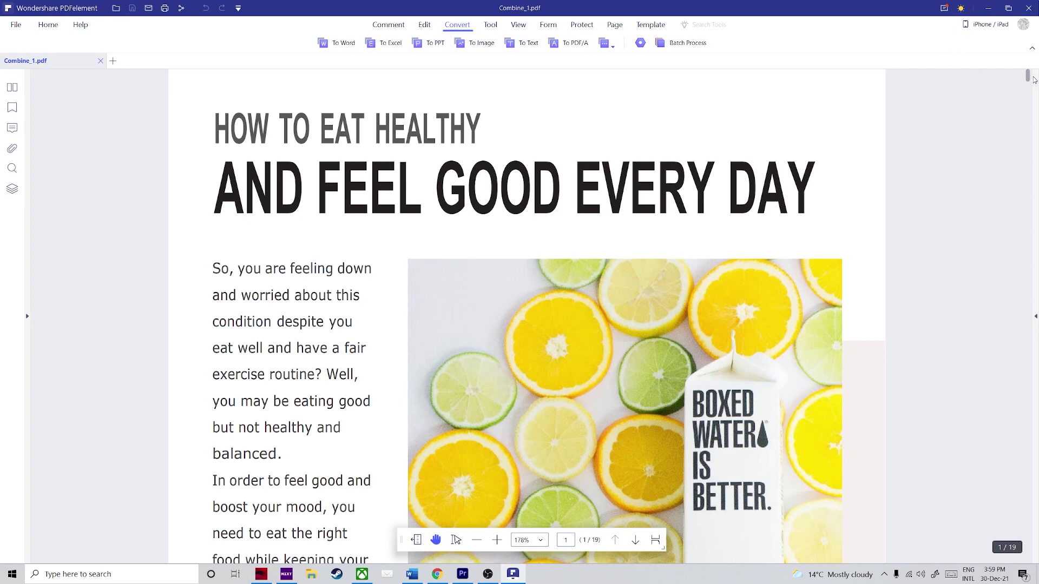
drag(1030, 80, 1008, 386)
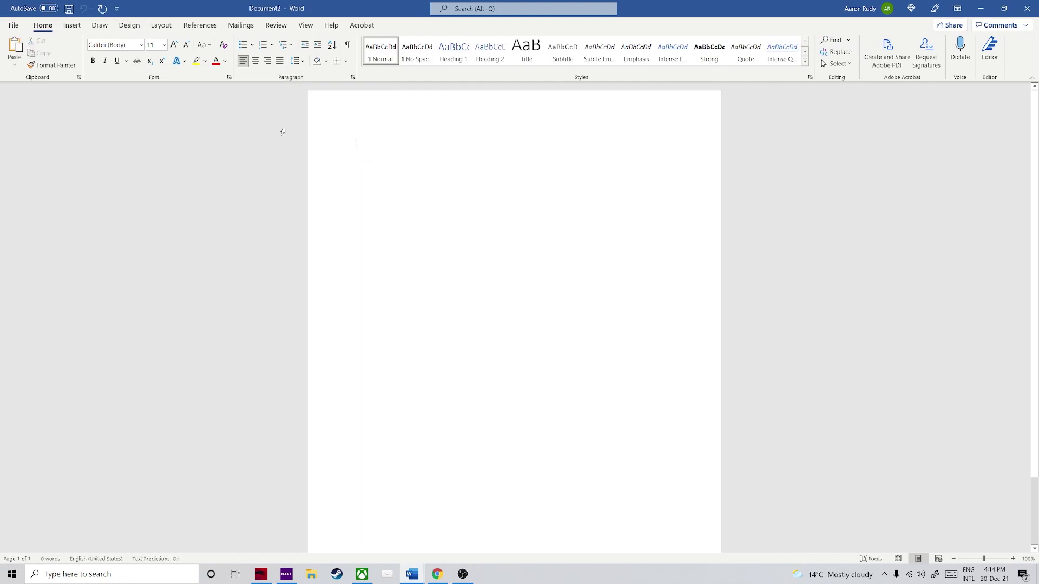
In the blank Word document, insert the text from time plan.pdf on the Desktop, accepting its conversion to editable Word content.
click(77, 27)
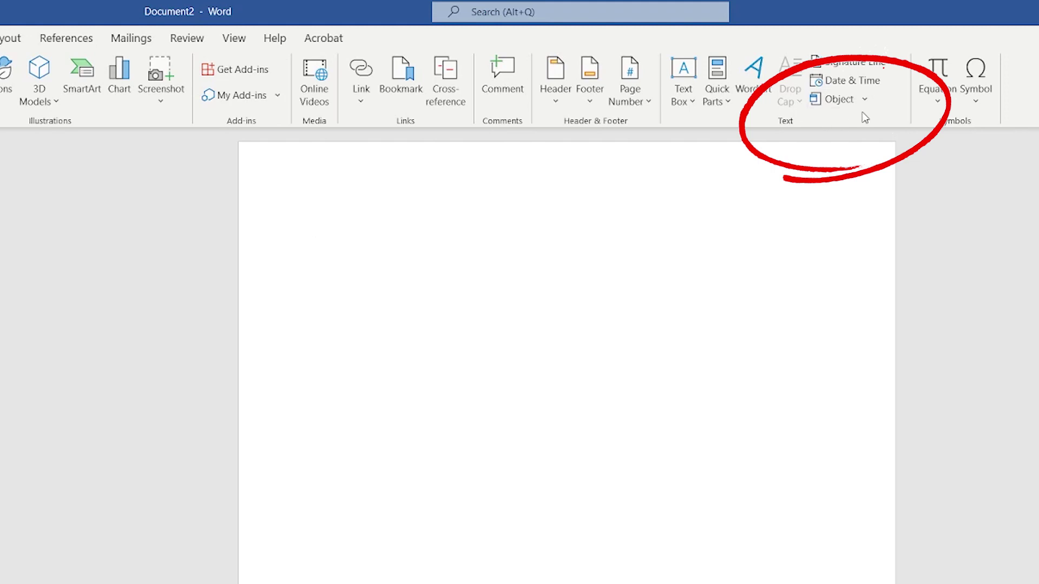
click(864, 99)
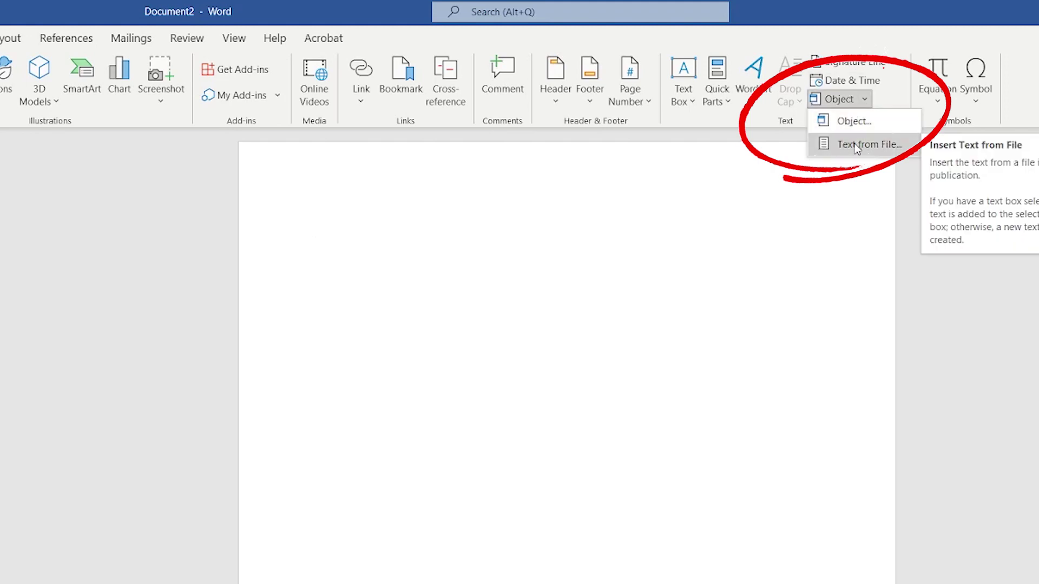
click(857, 146)
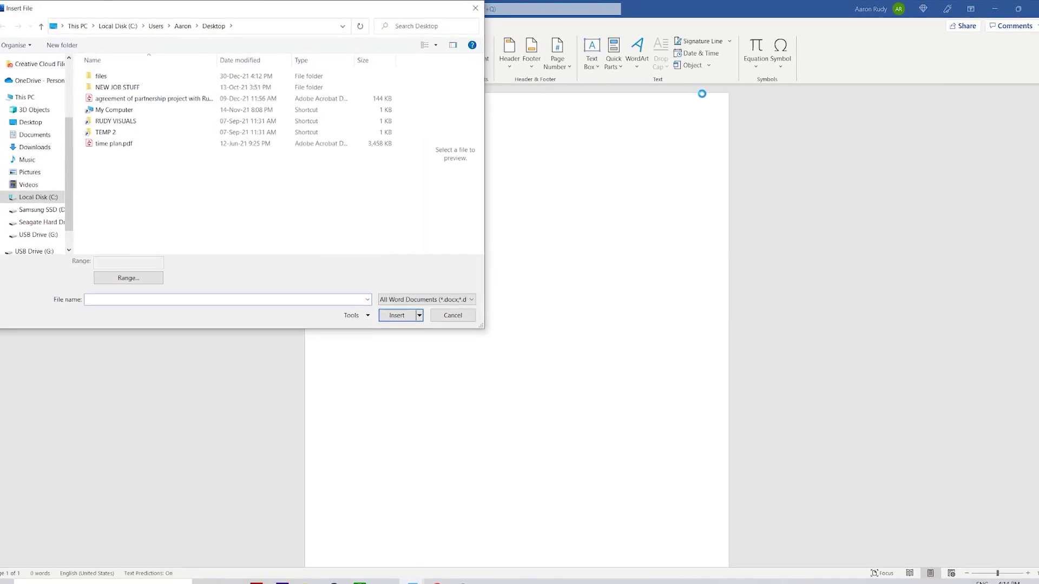
click(117, 143)
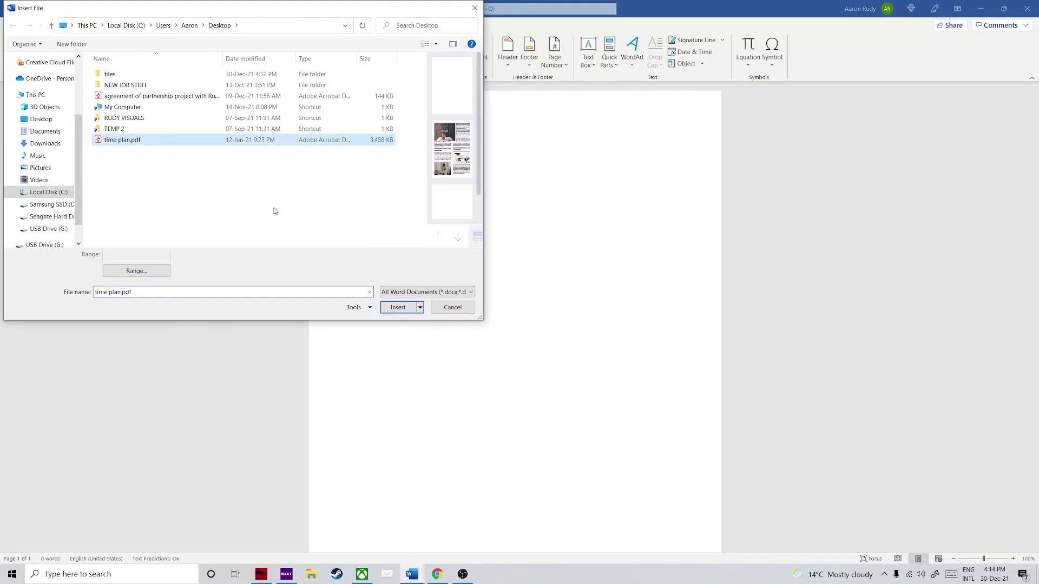
click(399, 307)
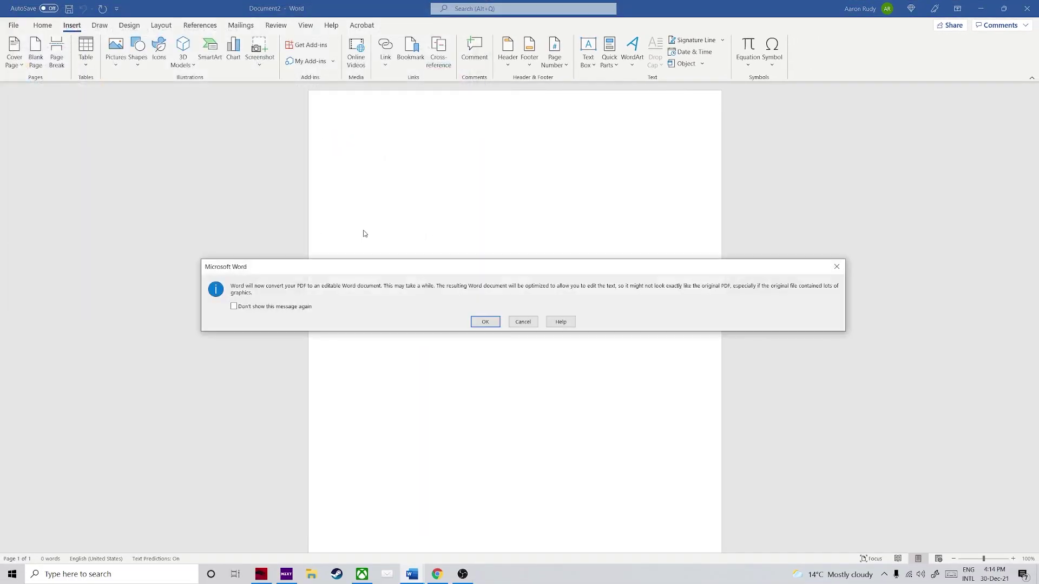
click(484, 323)
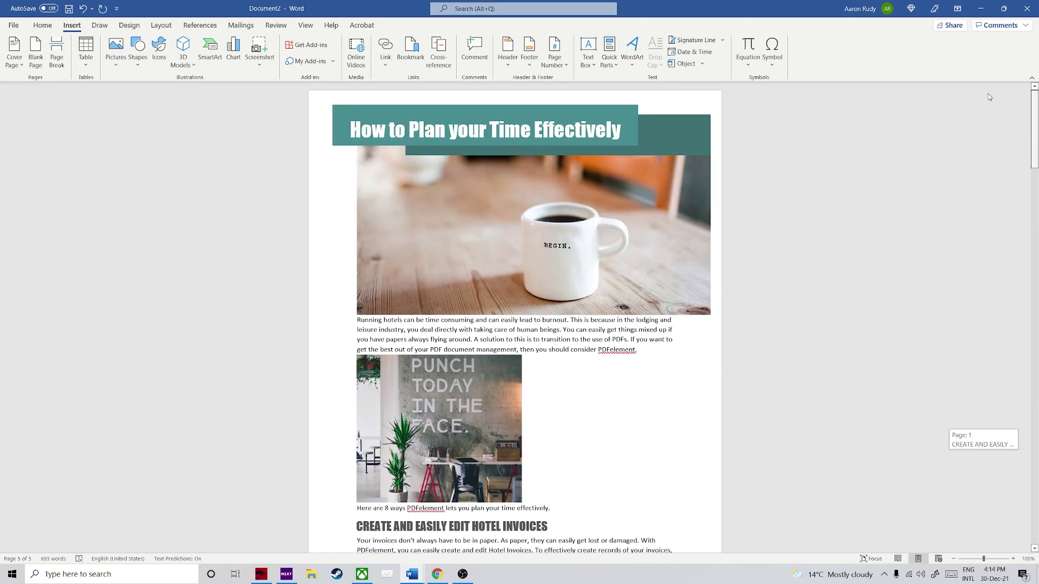
scroll(979, 108, down, 4)
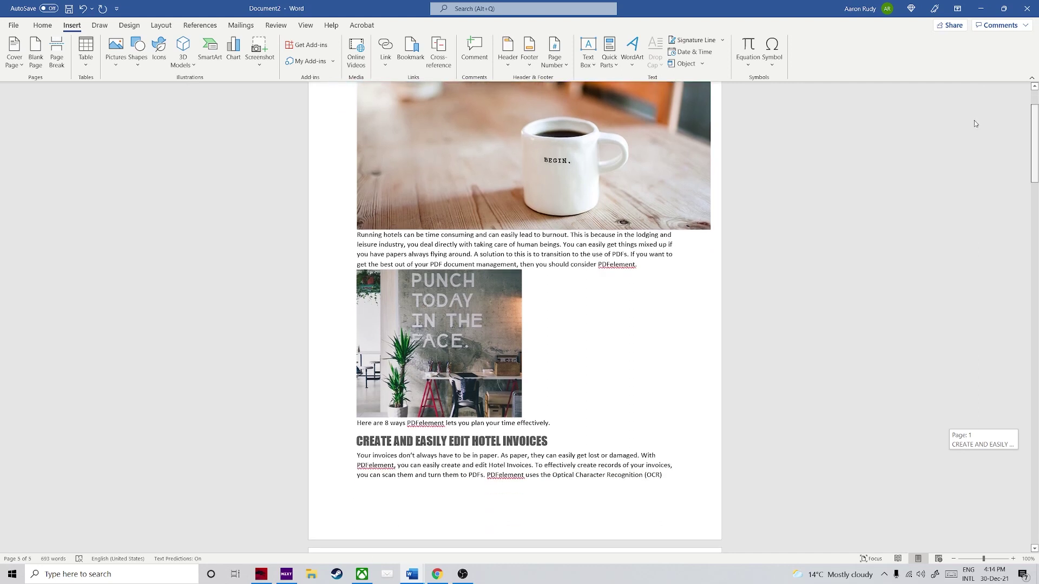
scroll(972, 103, up, 4)
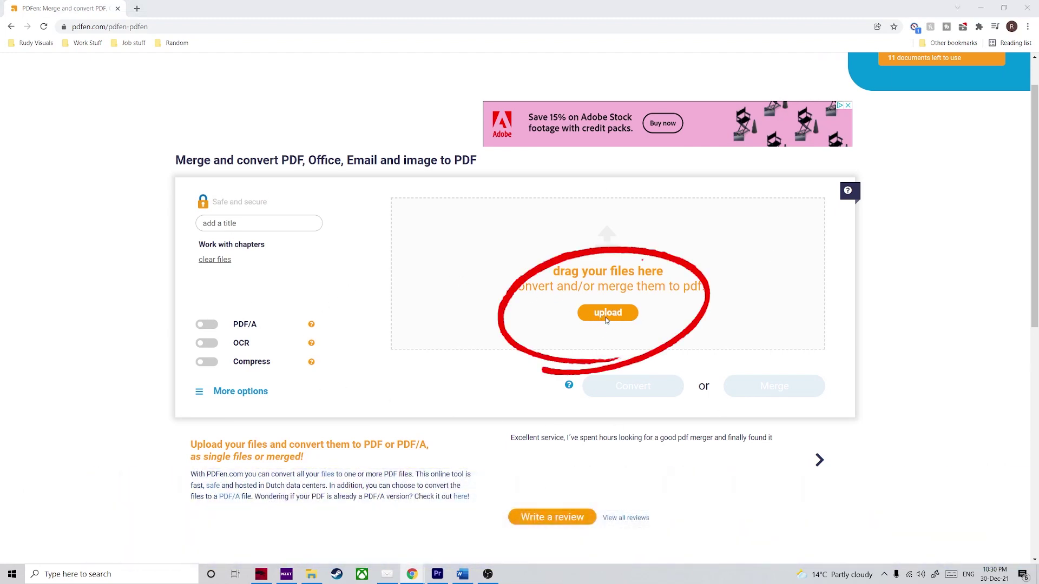
On PDFen in Chrome, upload 02 Fruits.docx, 03 Mountain.docx, energy.docx and Furniture.docx from the files folder and merge them into one PDF.
click(606, 319)
drag(425, 231, 344, 261)
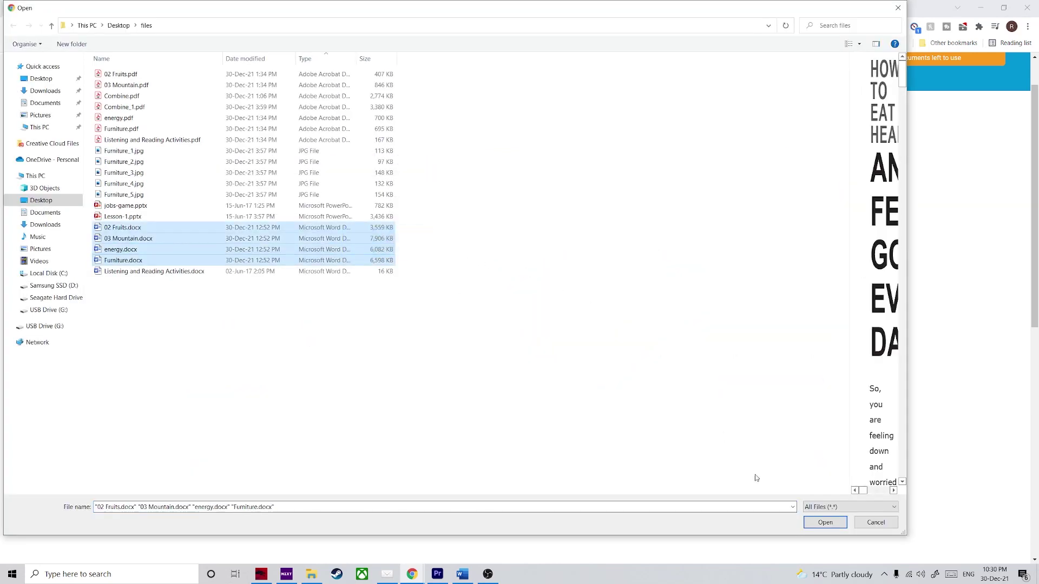
click(827, 523)
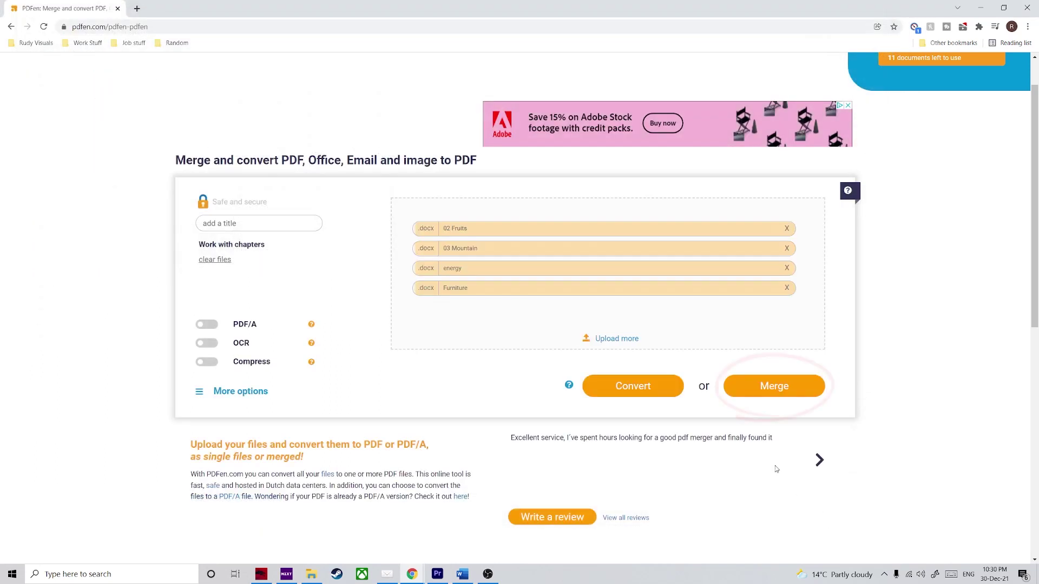
click(774, 390)
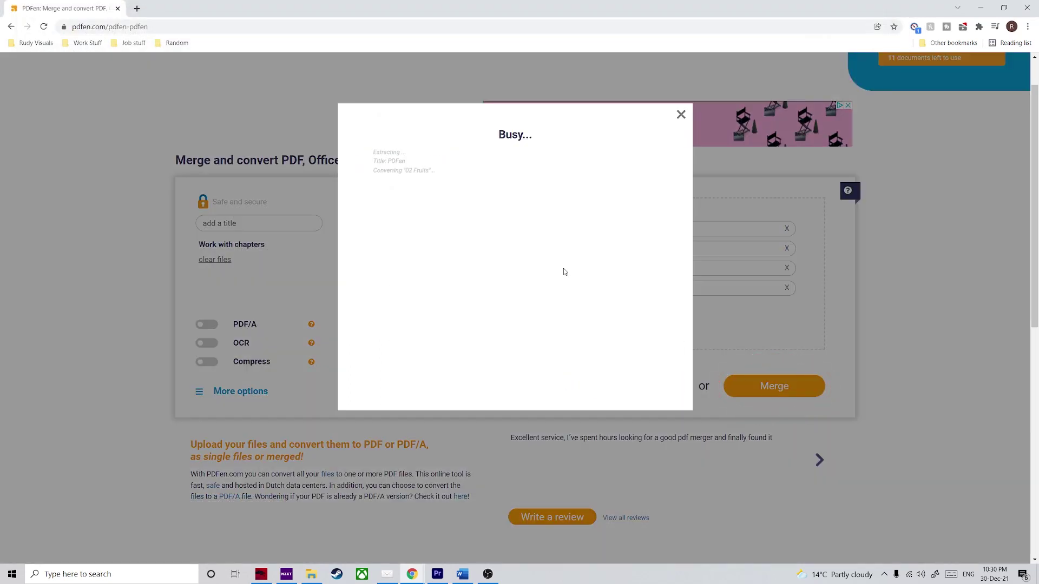
click(108, 549)
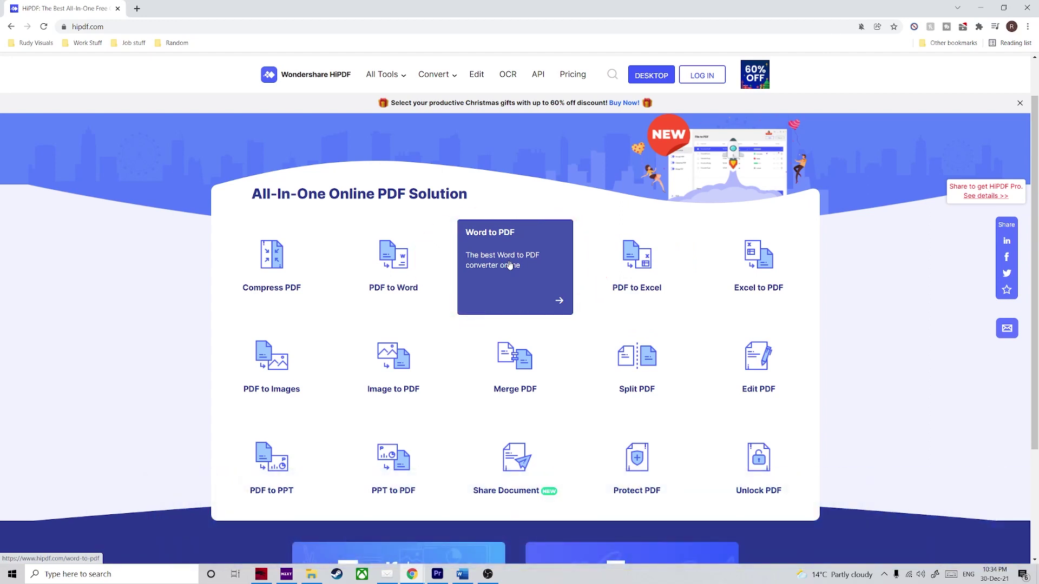
On the HiPDF site, choose Merge PDF and upload 02 Fruits.pdf, 03 Mountain.pdf, energy.pdf and Furniture.pdf from the files folder.
click(510, 368)
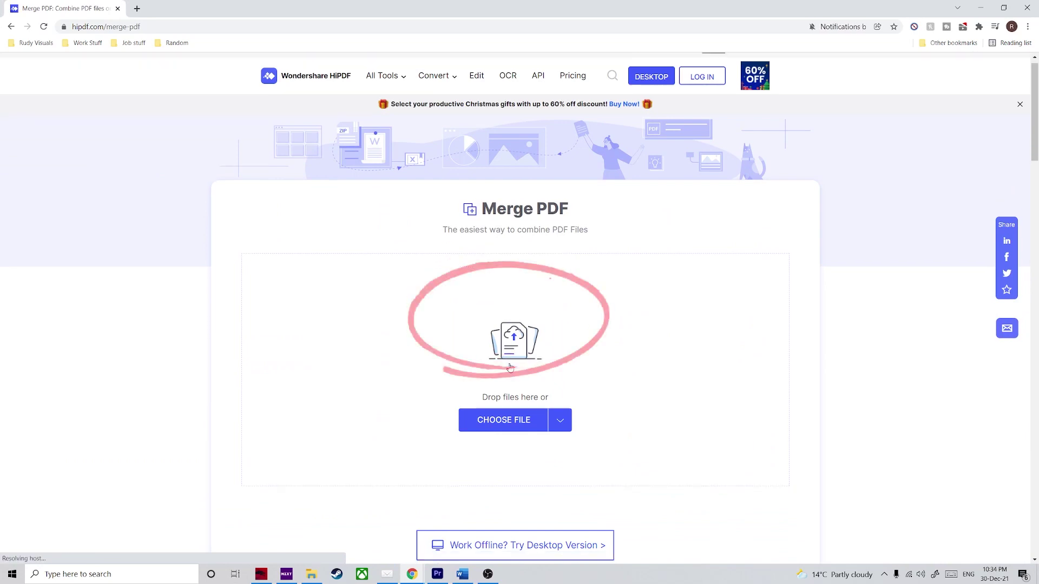
scroll(509, 368, down, 2)
click(515, 334)
click(134, 74)
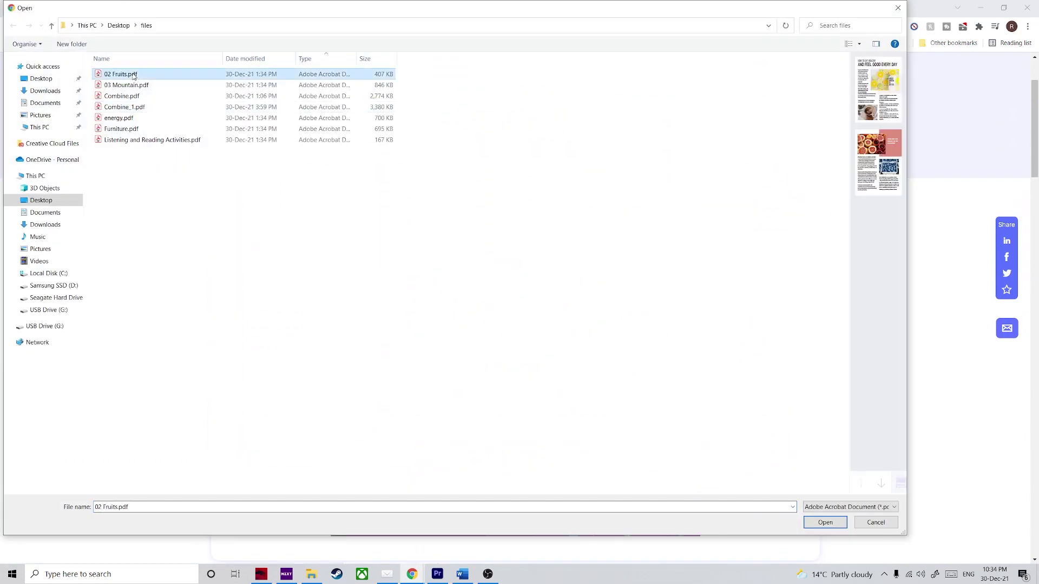
ctrl+click(127, 85)
ctrl+click(120, 117)
ctrl+click(122, 129)
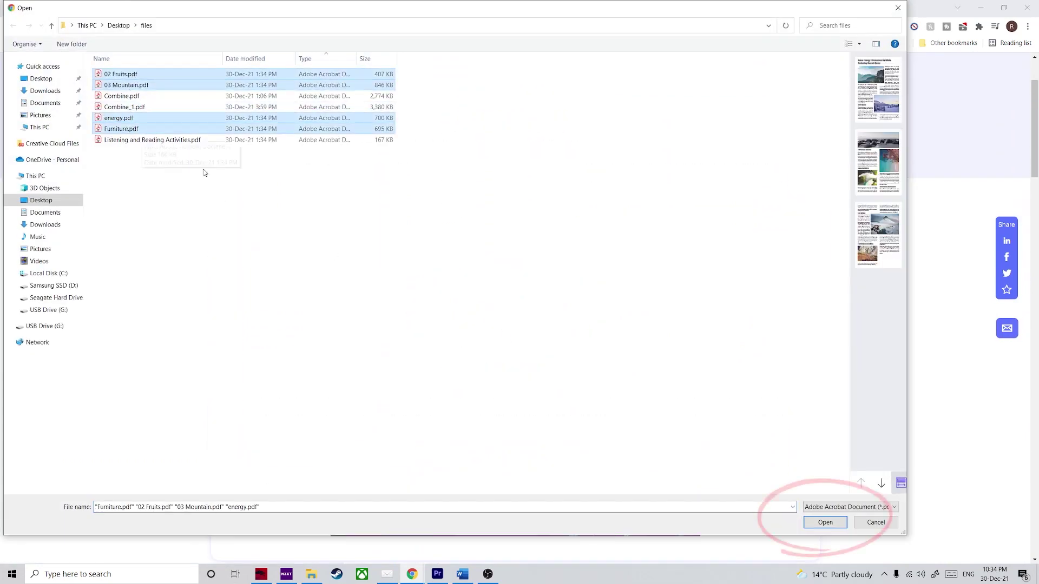
click(817, 523)
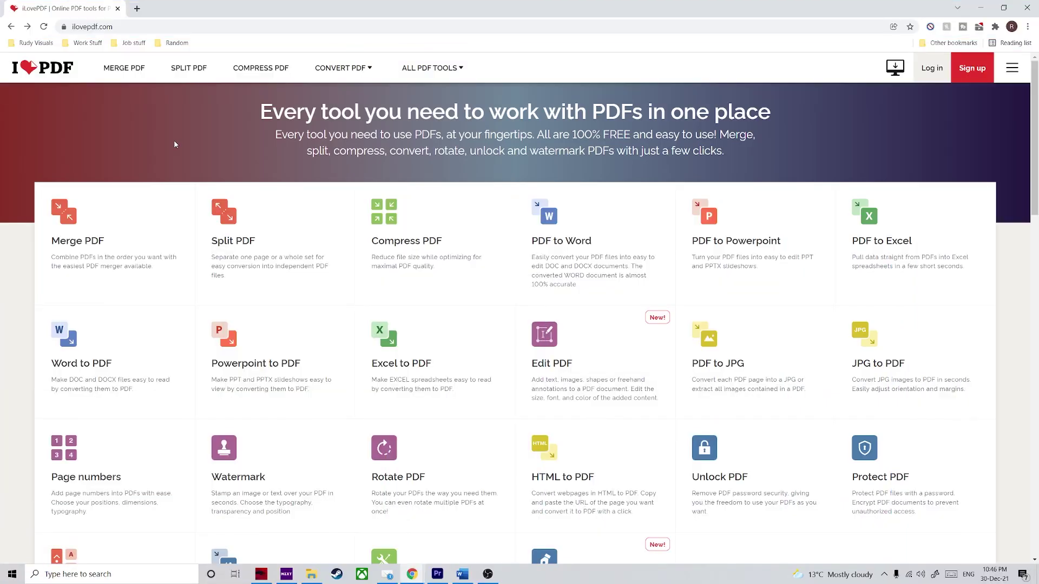
On the iLovePDF site, look through the available tools and open Word to PDF, followed by Merge PDF.
scroll(1036, 118, down, 5)
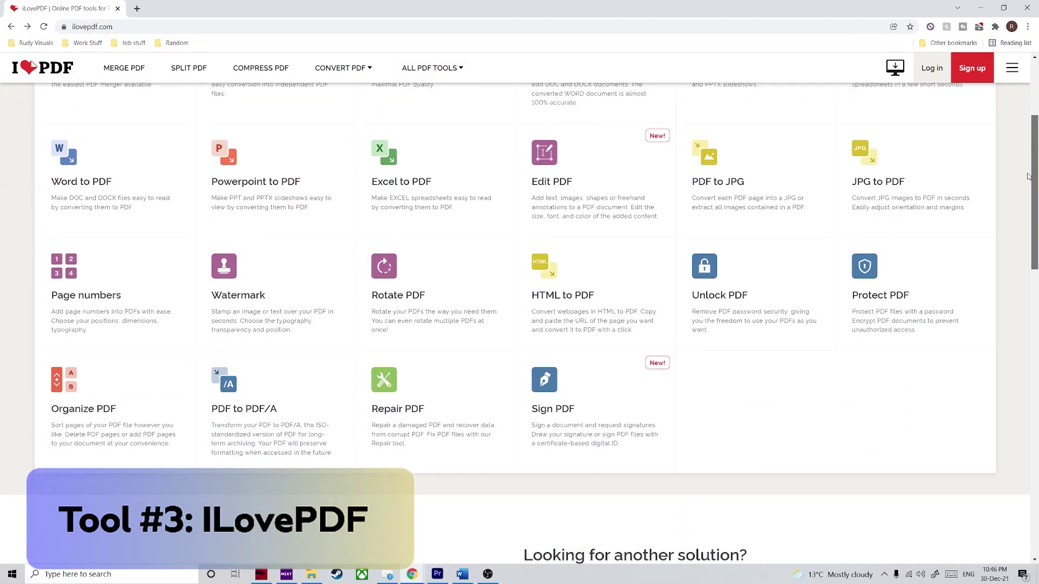
scroll(1023, 203, down, 3)
scroll(1021, 184, up, 5)
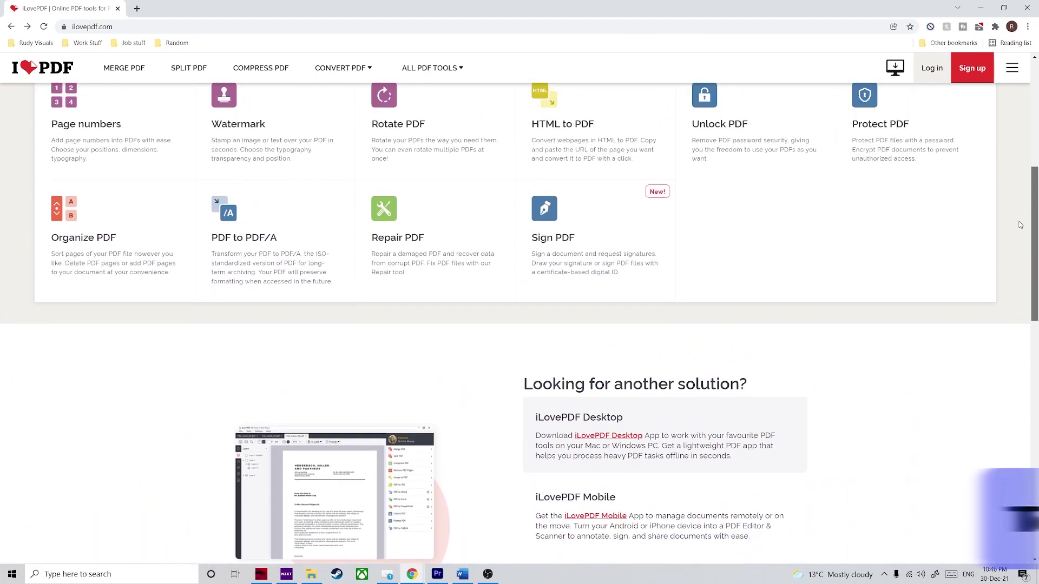
scroll(1018, 169, up, 3)
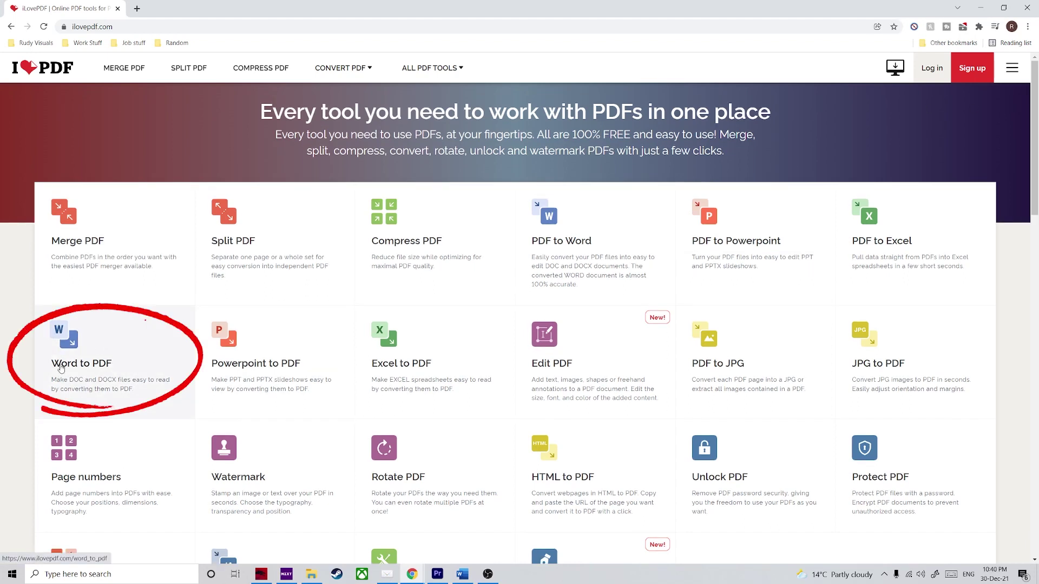
click(87, 352)
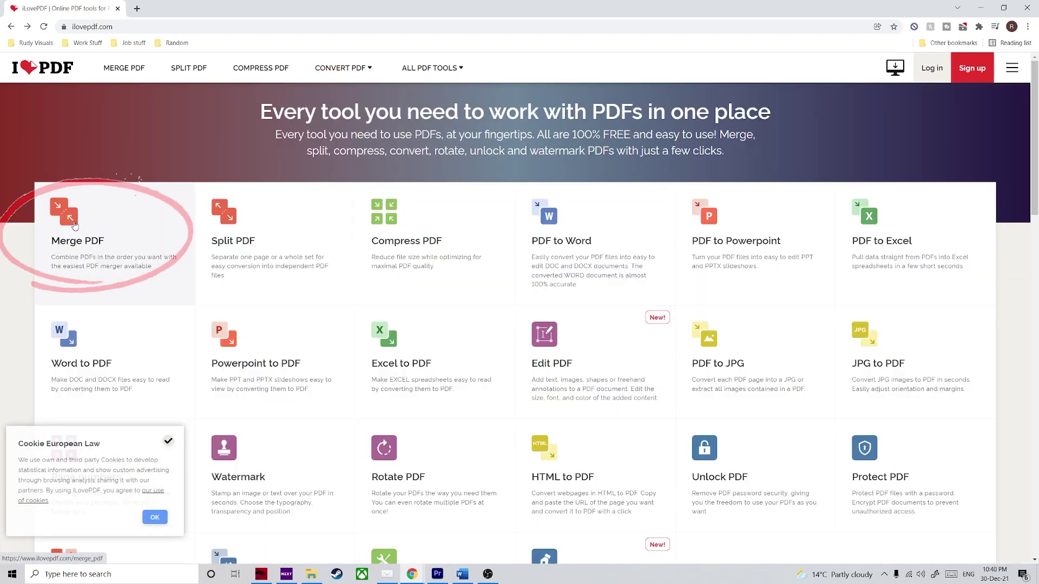
click(75, 225)
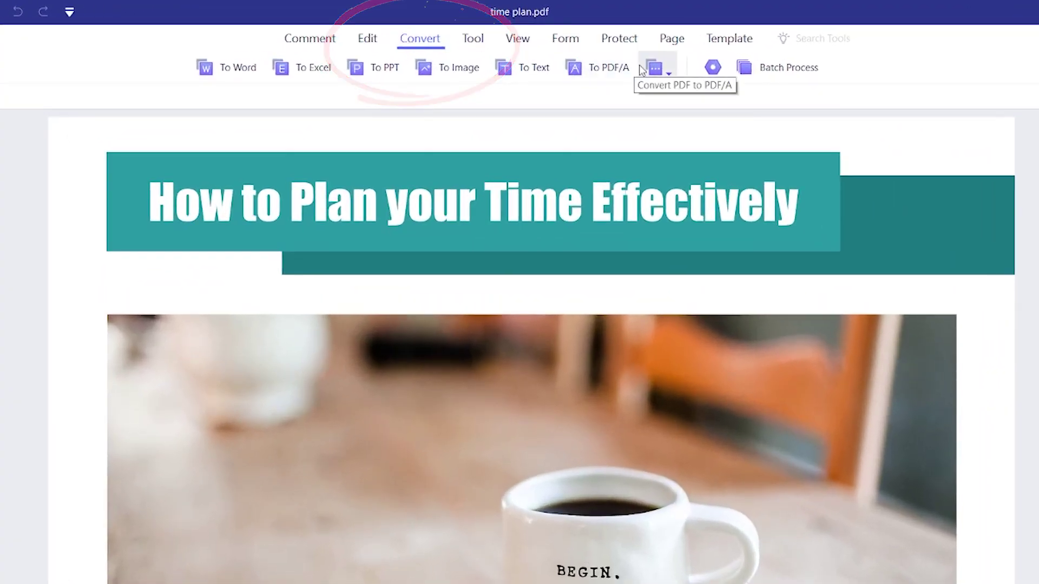
In PDFelement's conversion settings, set PDF To Image to adjoin all pages into one single image and apply it.
click(700, 63)
click(387, 243)
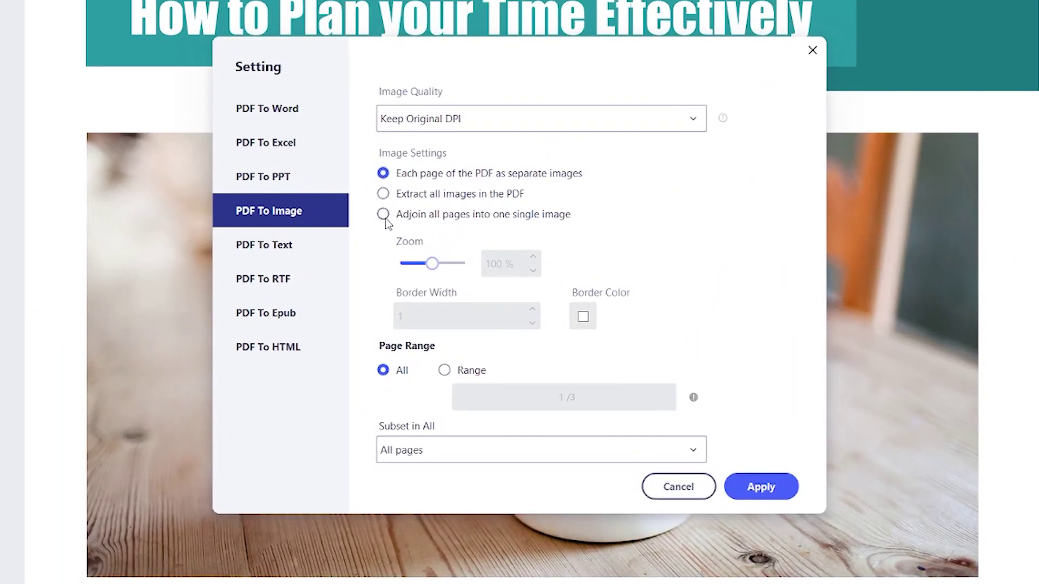
click(400, 215)
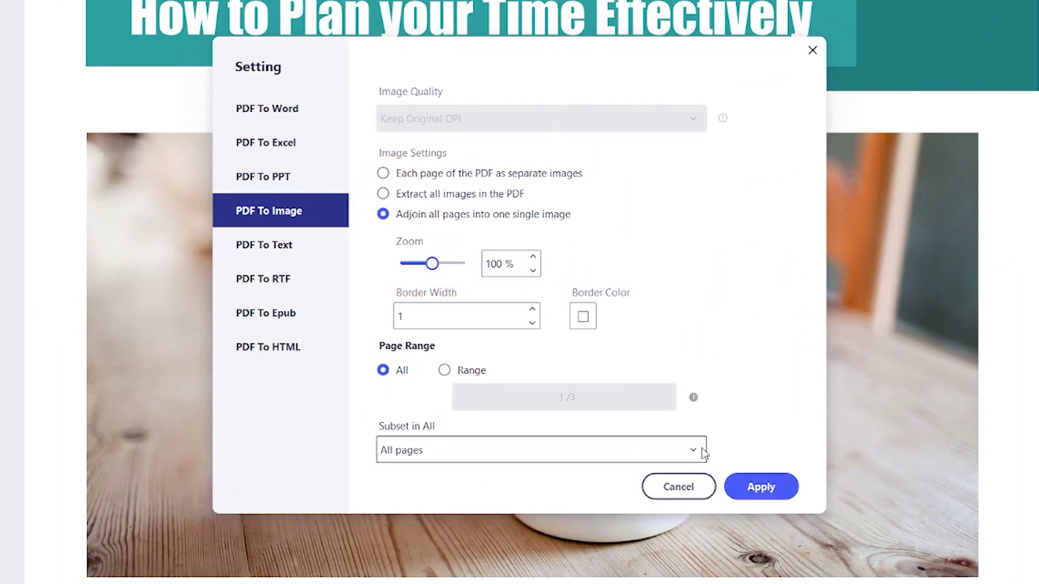
click(749, 488)
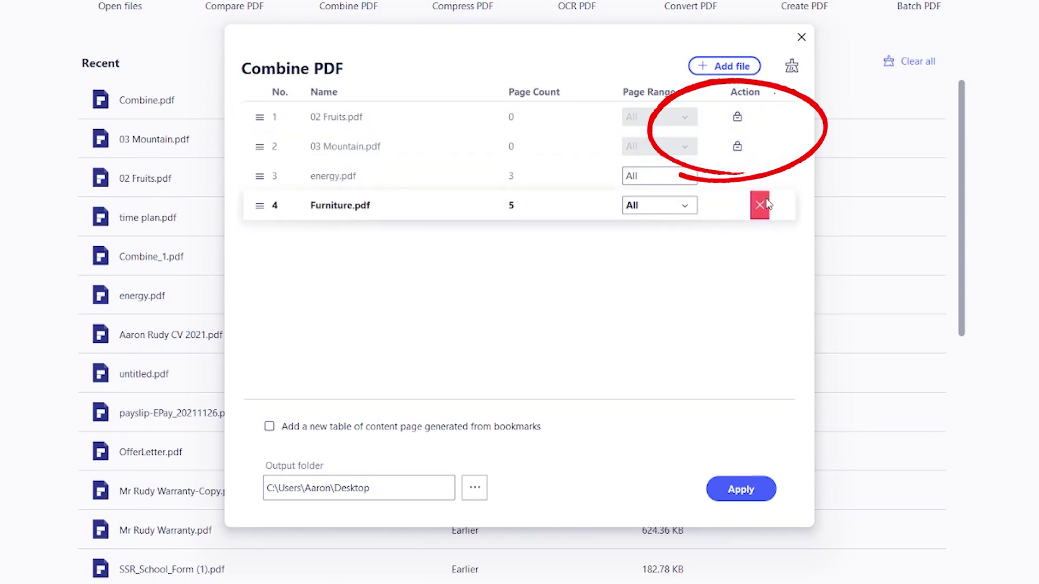
Unlock 02 Fruits.pdf and 03 Mountain.pdf with their document passwords and combine them with energy.pdf and Furniture.pdf into the Desktop folder.
click(737, 117)
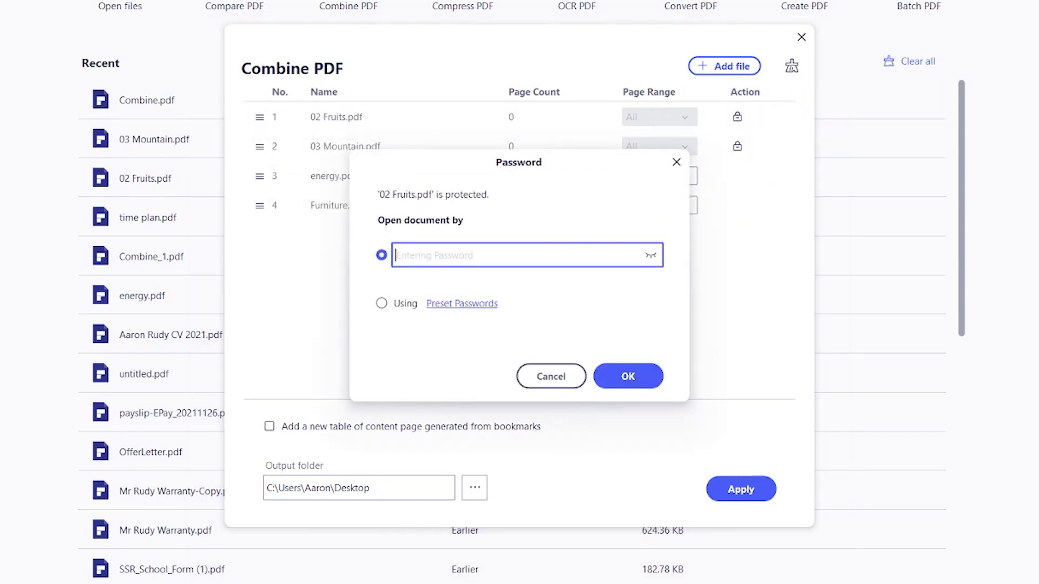
click(629, 376)
click(737, 147)
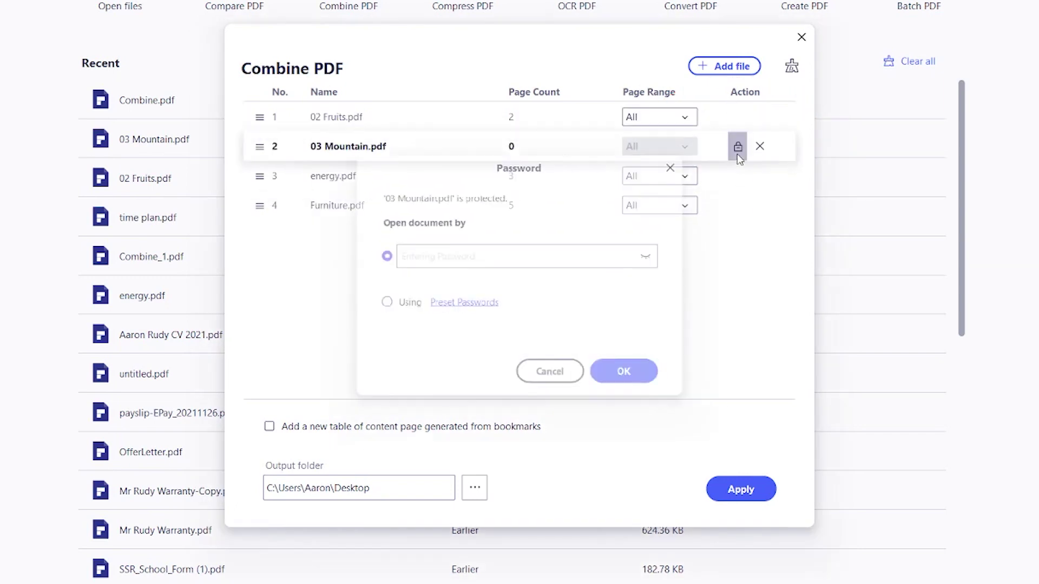
text(•)
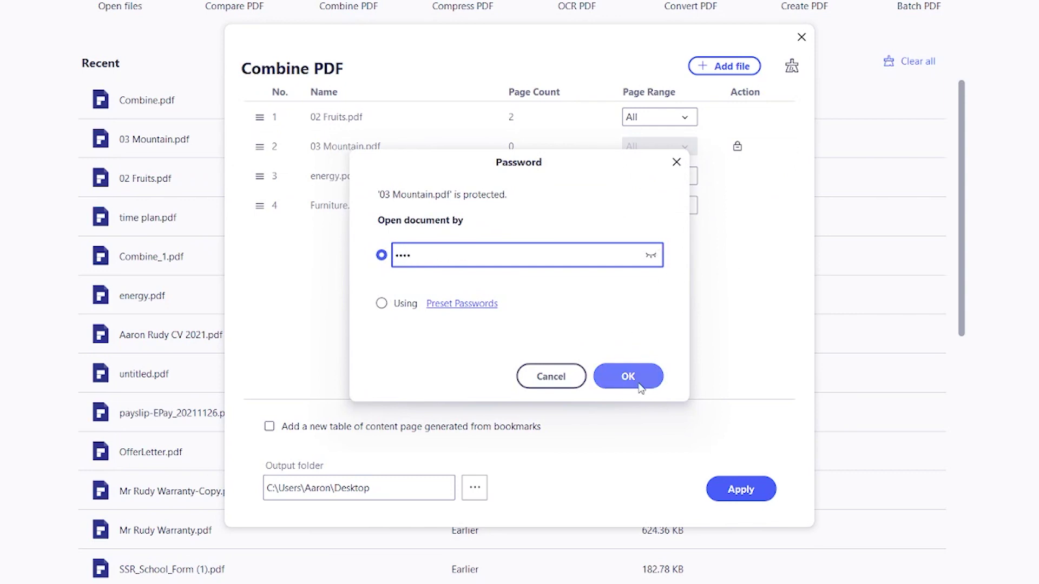
click(639, 385)
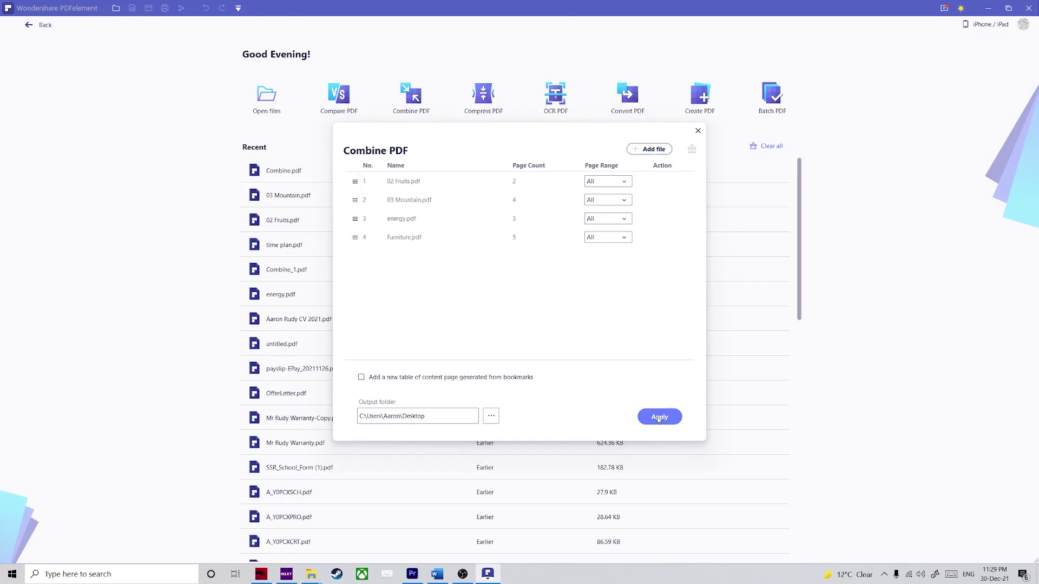
click(659, 417)
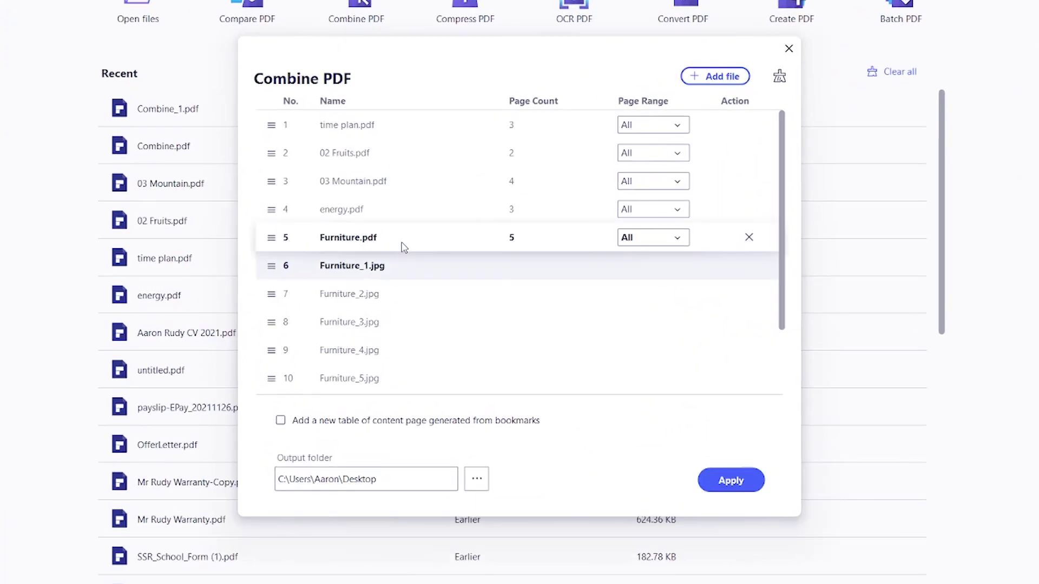
Rearrange the merge order by moving Furniture.pdf and another listed file further up the combine list.
drag(402, 244, 412, 187)
drag(261, 176, 260, 132)
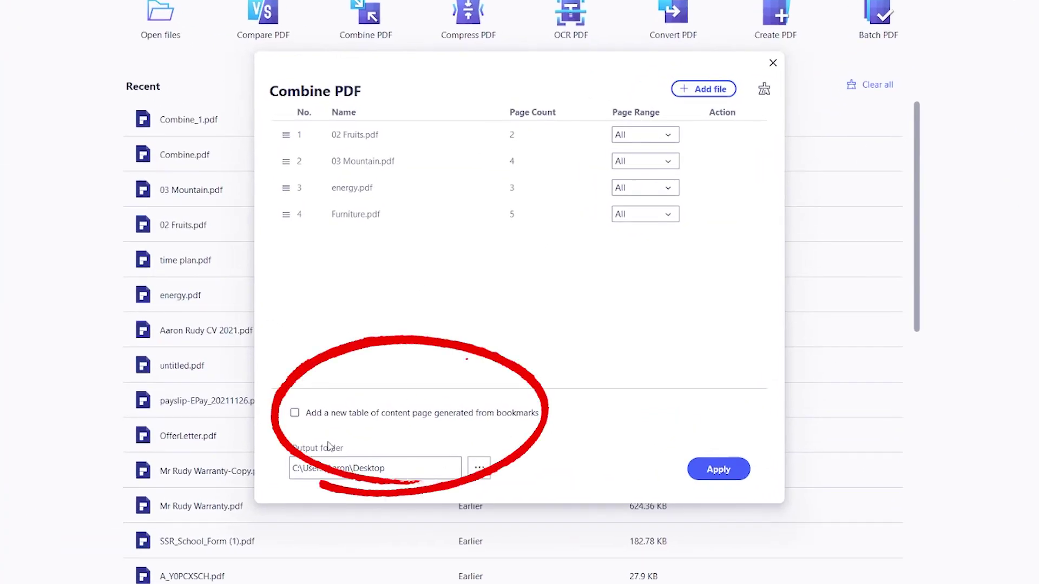
Combine the four PDFs with a table of contents page generated from bookmarks, and follow its OUR HISTORY SINCE 1965 entry.
click(719, 469)
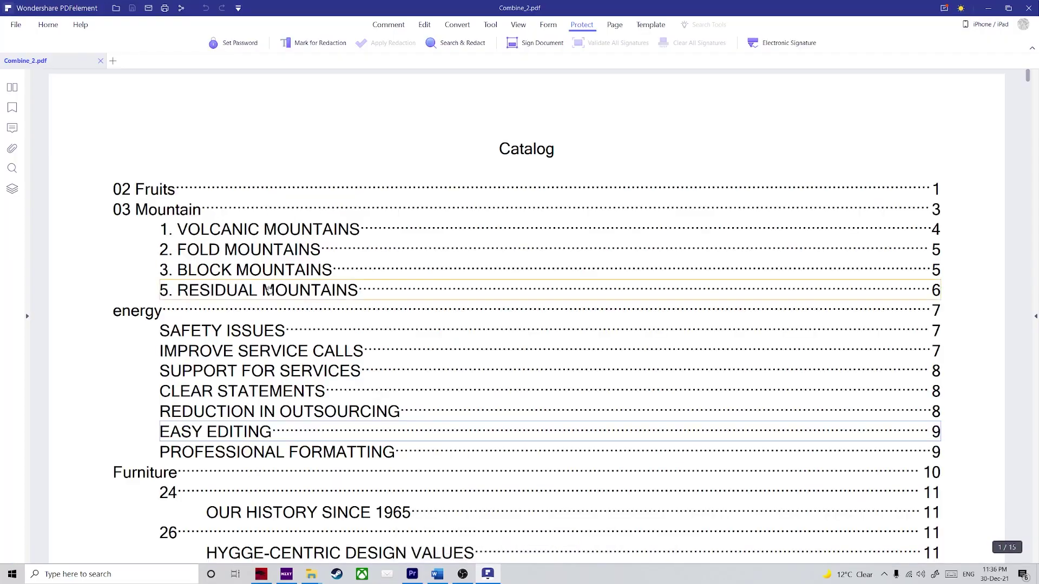
scroll(218, 261, down, 2)
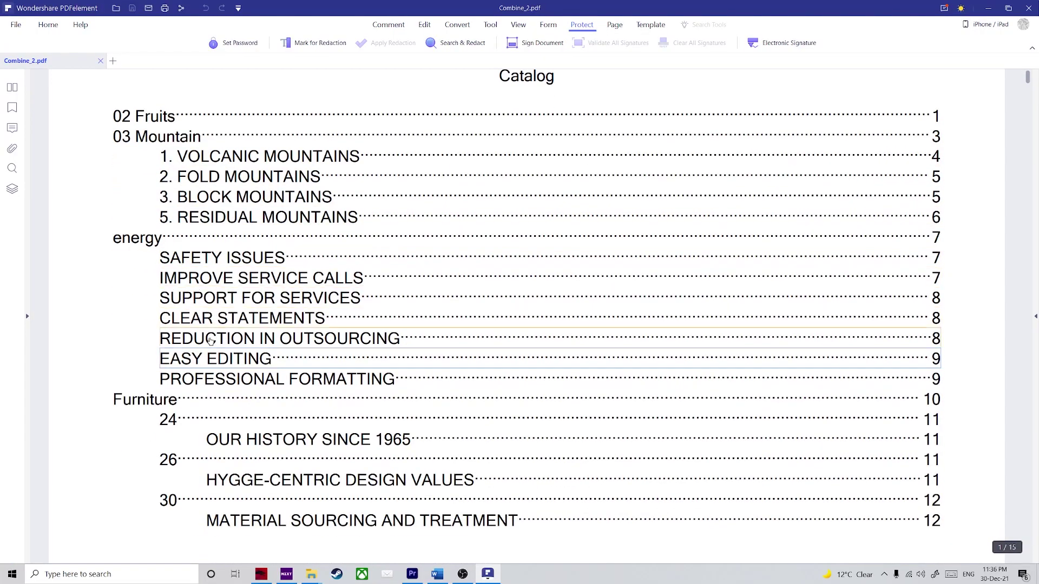
click(228, 441)
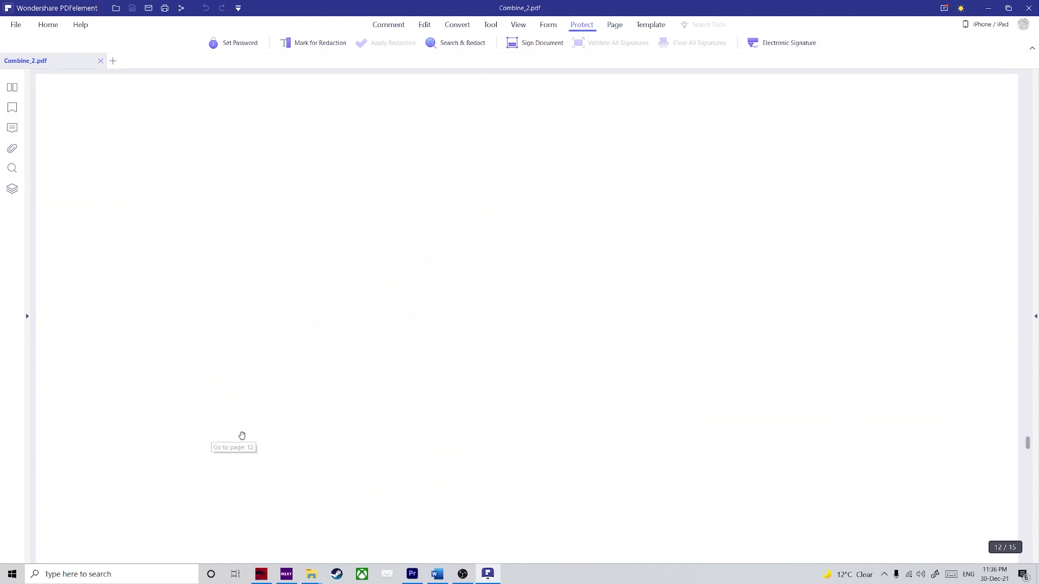